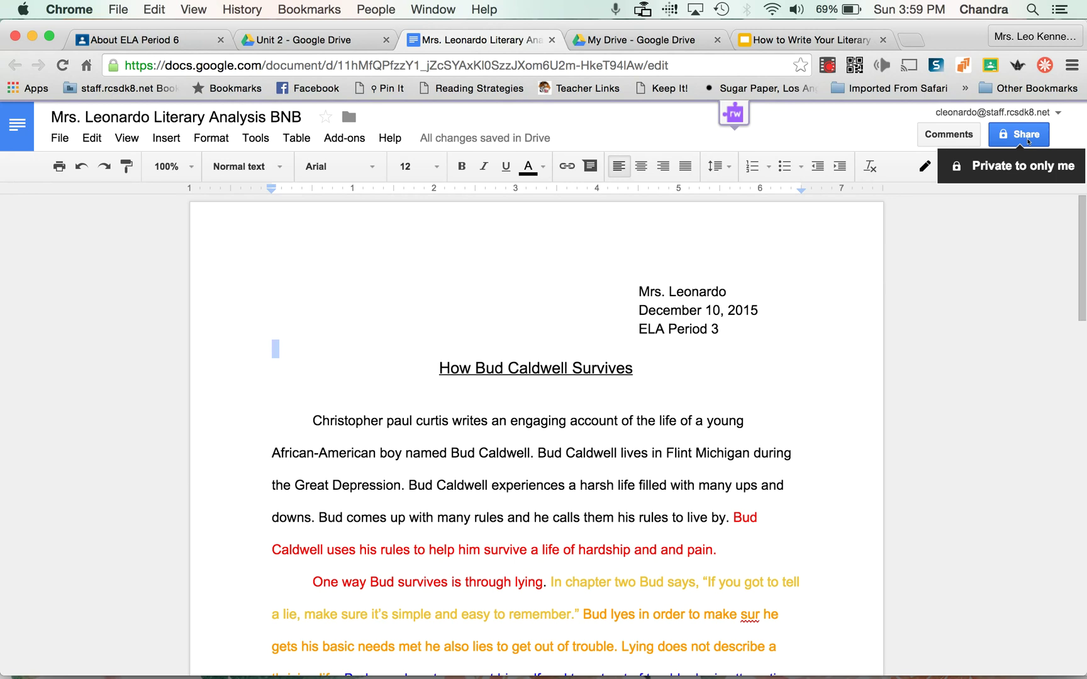
Share the essay with the peer as an editor by entering their name and sending the invitation.
left_click(1029, 141)
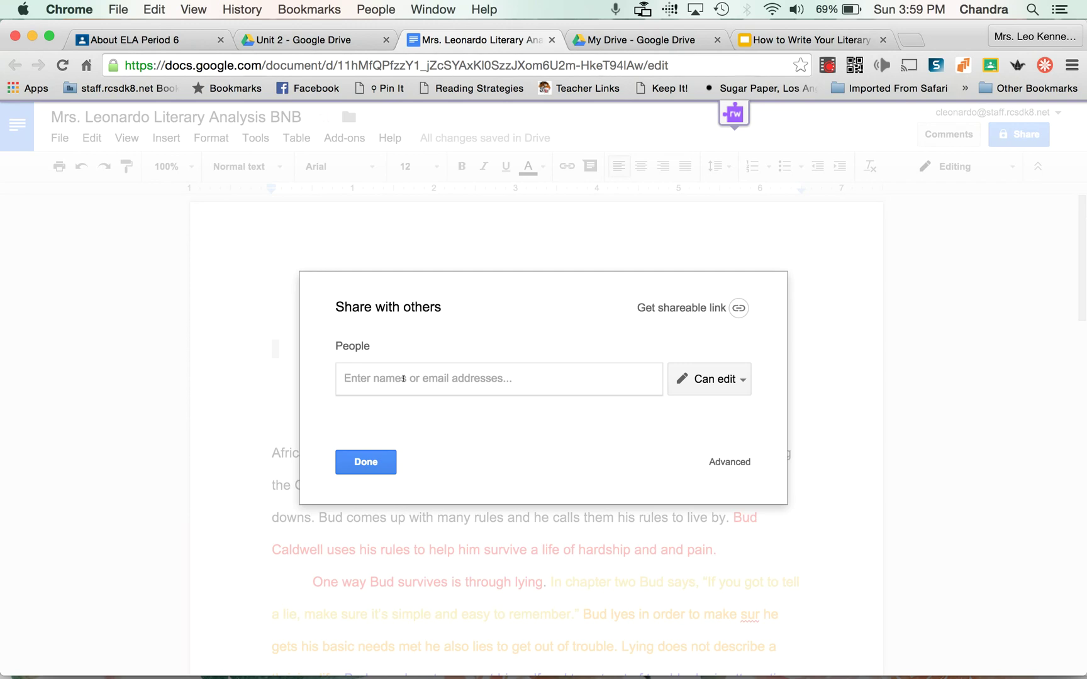
type("laurie")
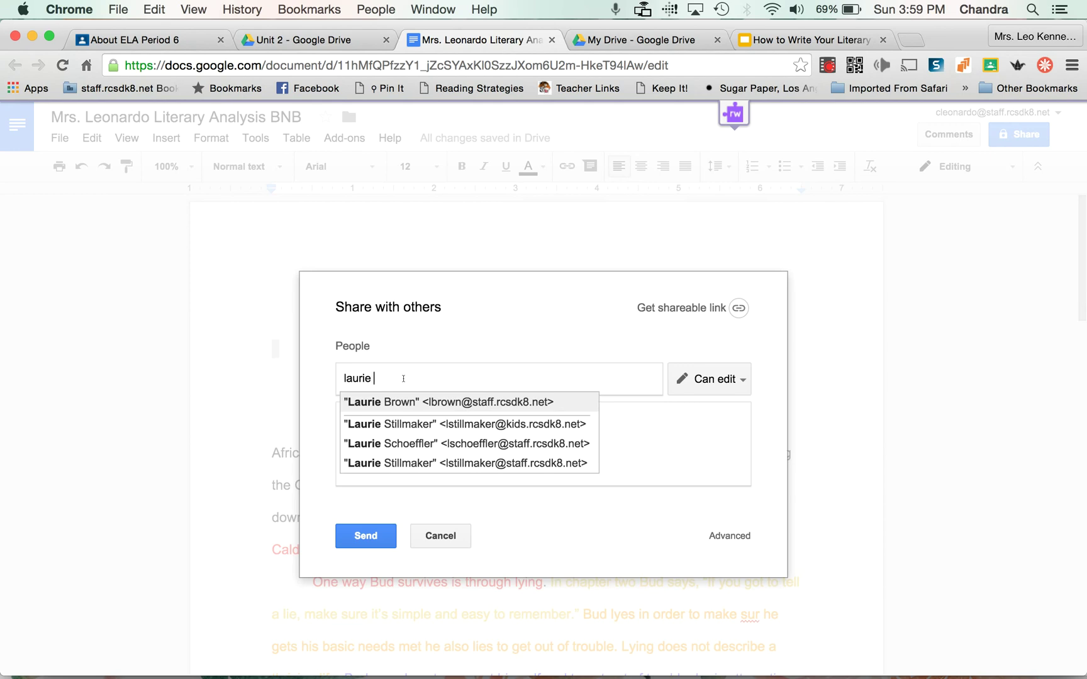
type(" still")
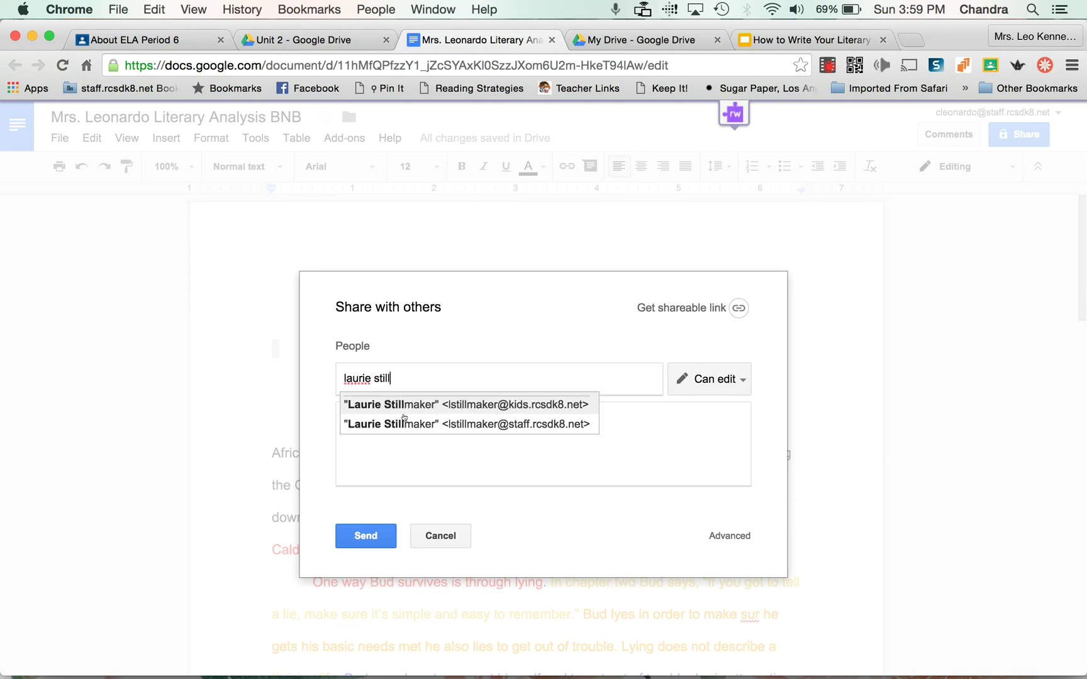
left_click(412, 425)
left_click(380, 538)
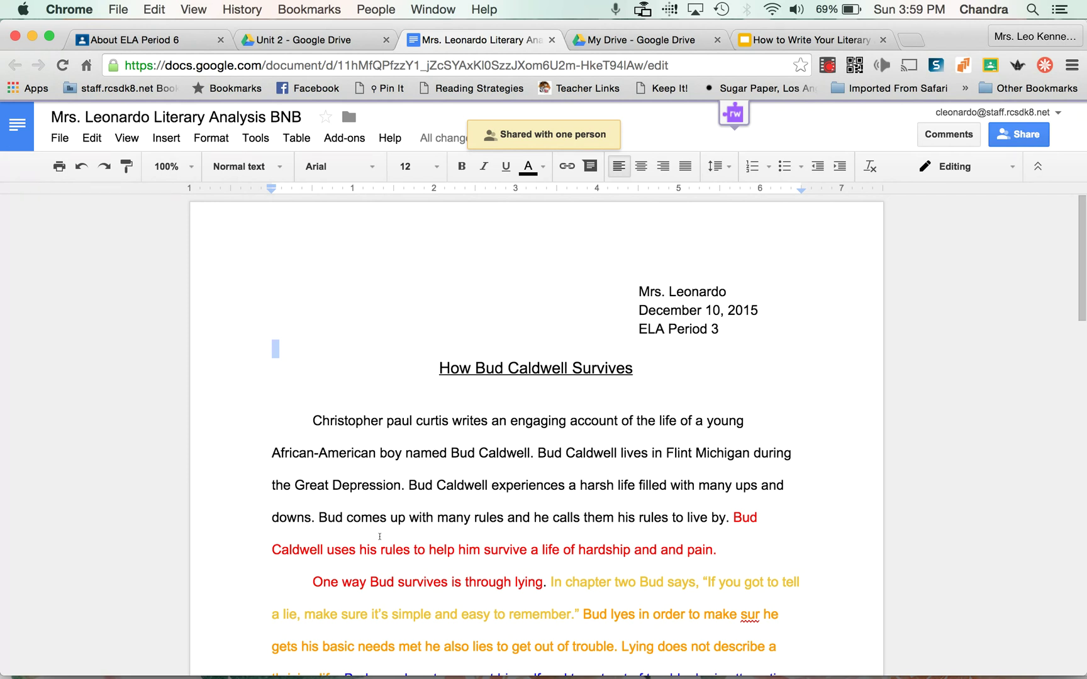
left_click(484, 552)
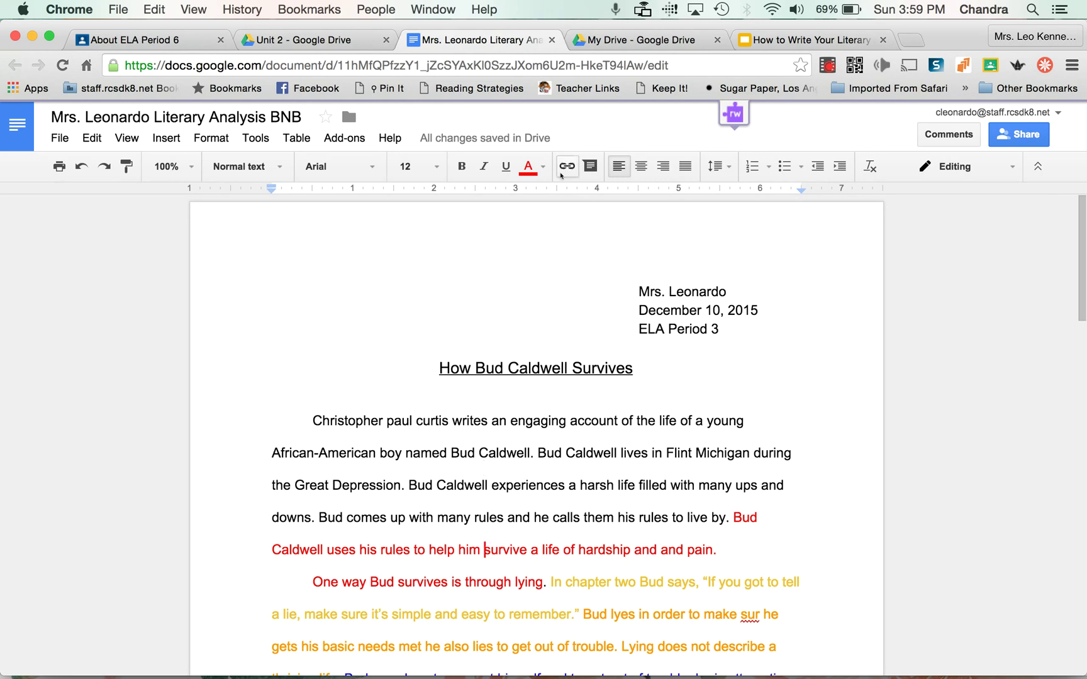
left_click(609, 40)
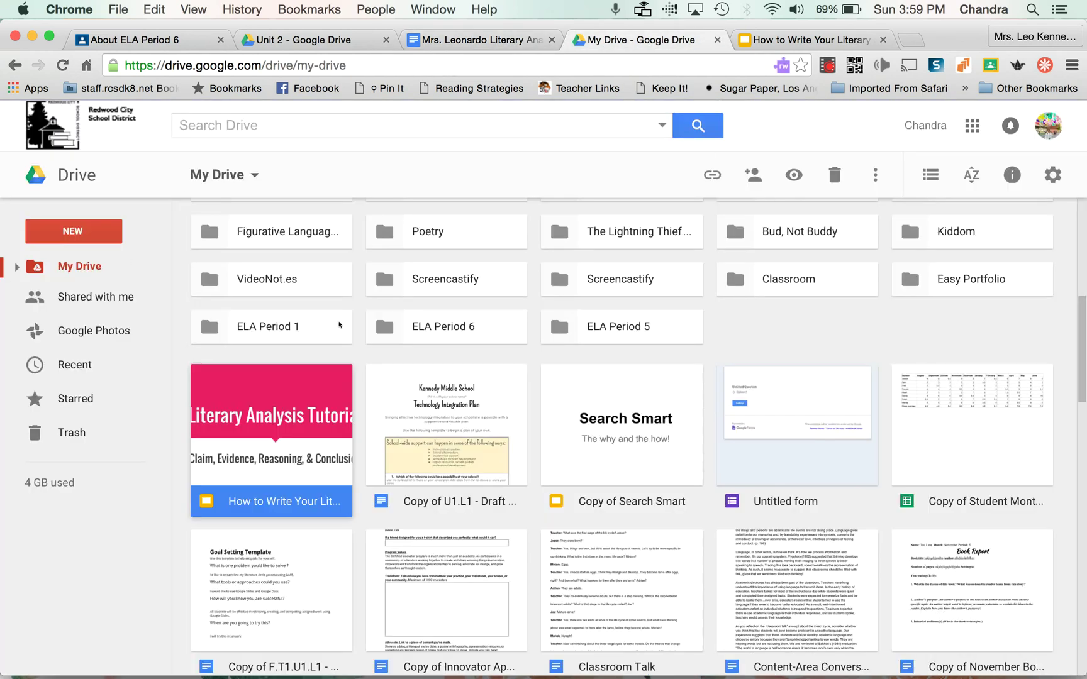
left_click(284, 72)
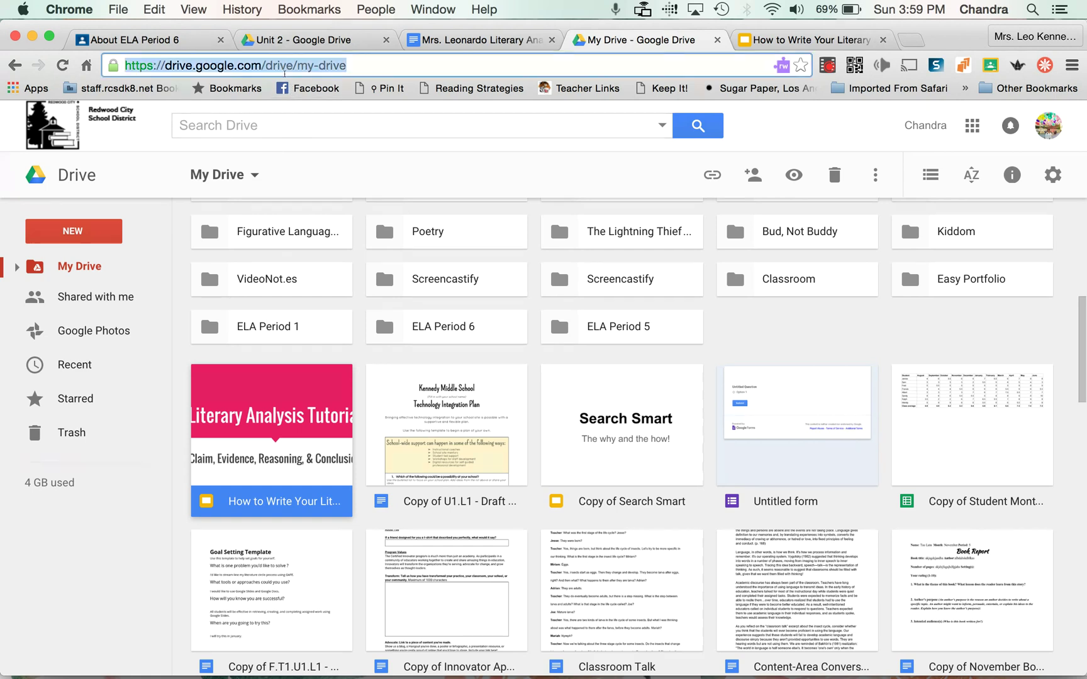
type("driv")
key("Return")
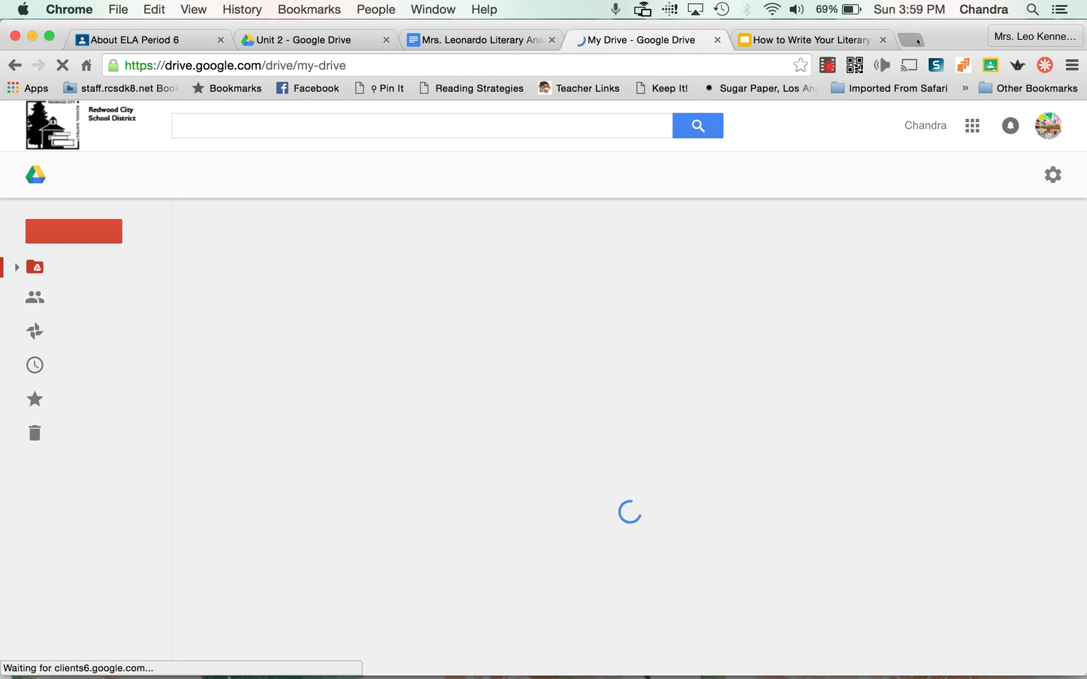
left_click(916, 41)
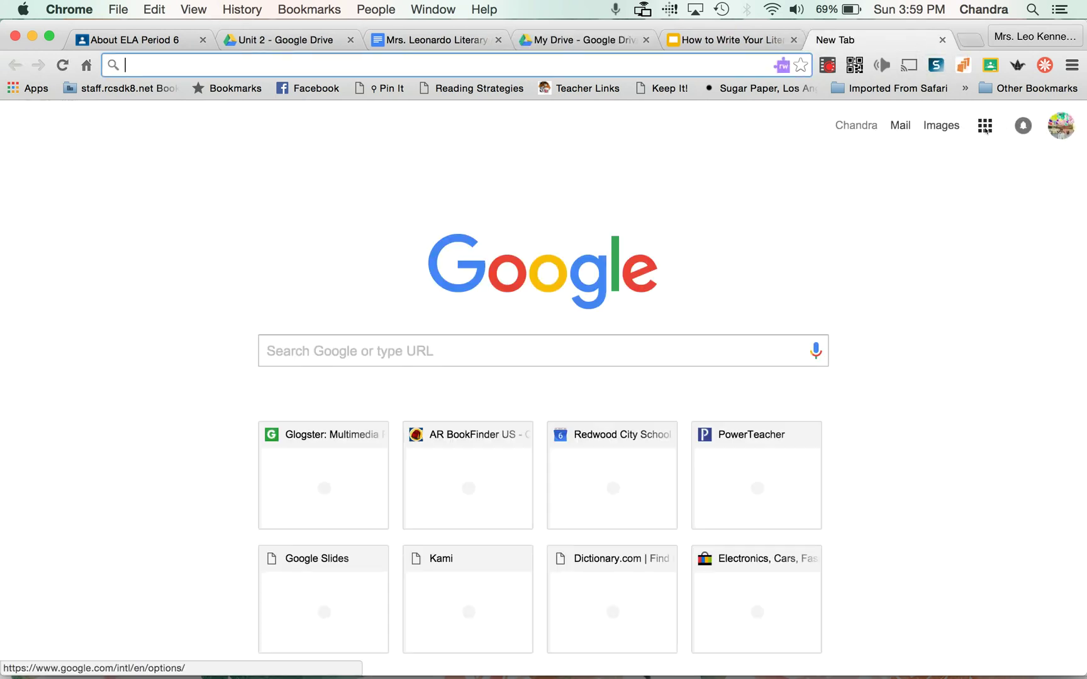
left_click(986, 128)
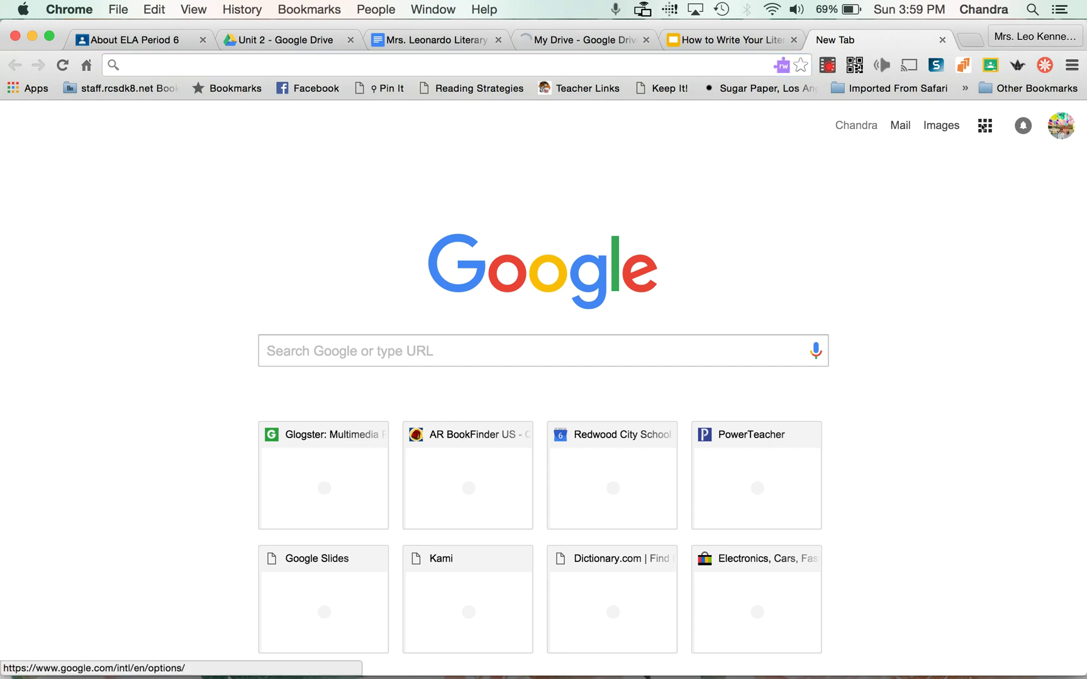
left_click(1038, 335)
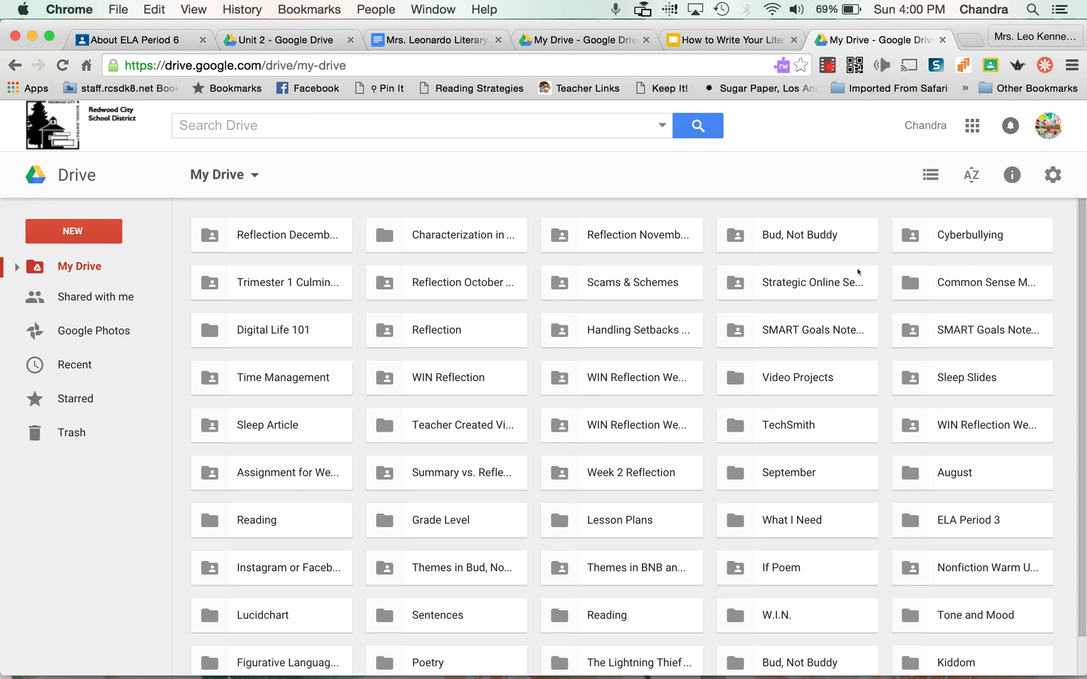
left_click(38, 302)
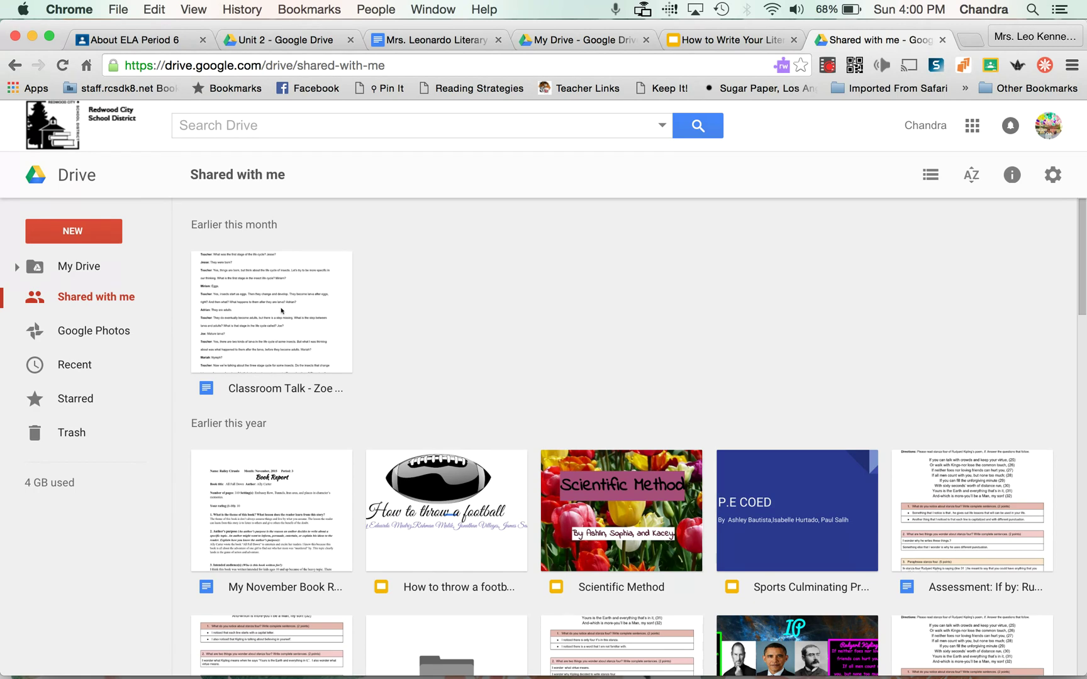
left_click(942, 40)
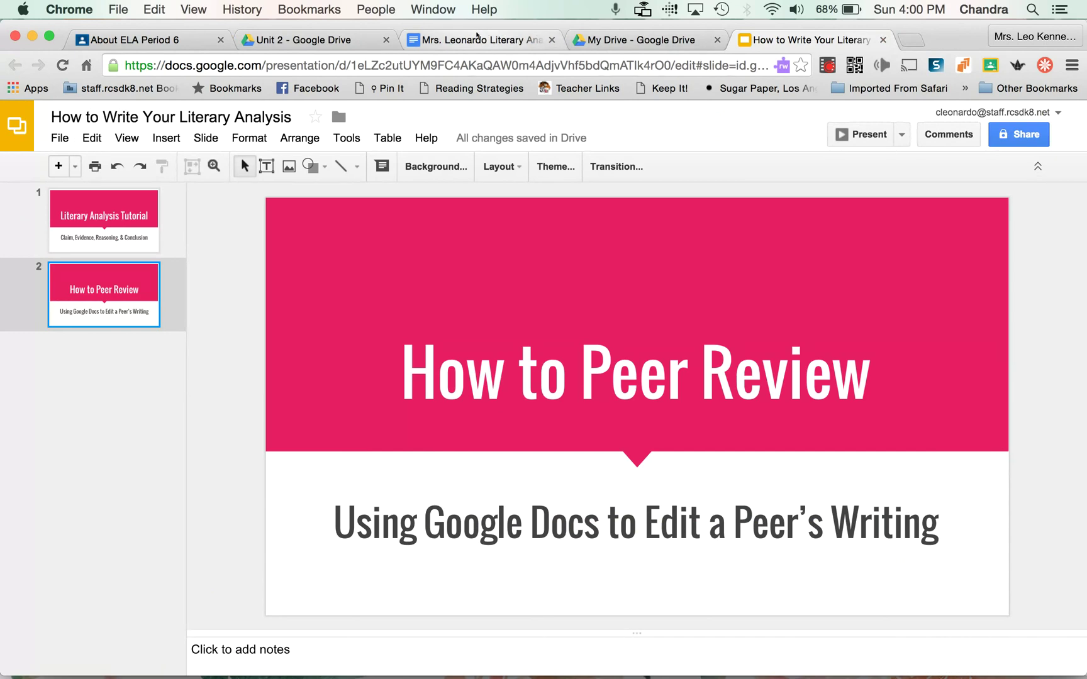
left_click(477, 41)
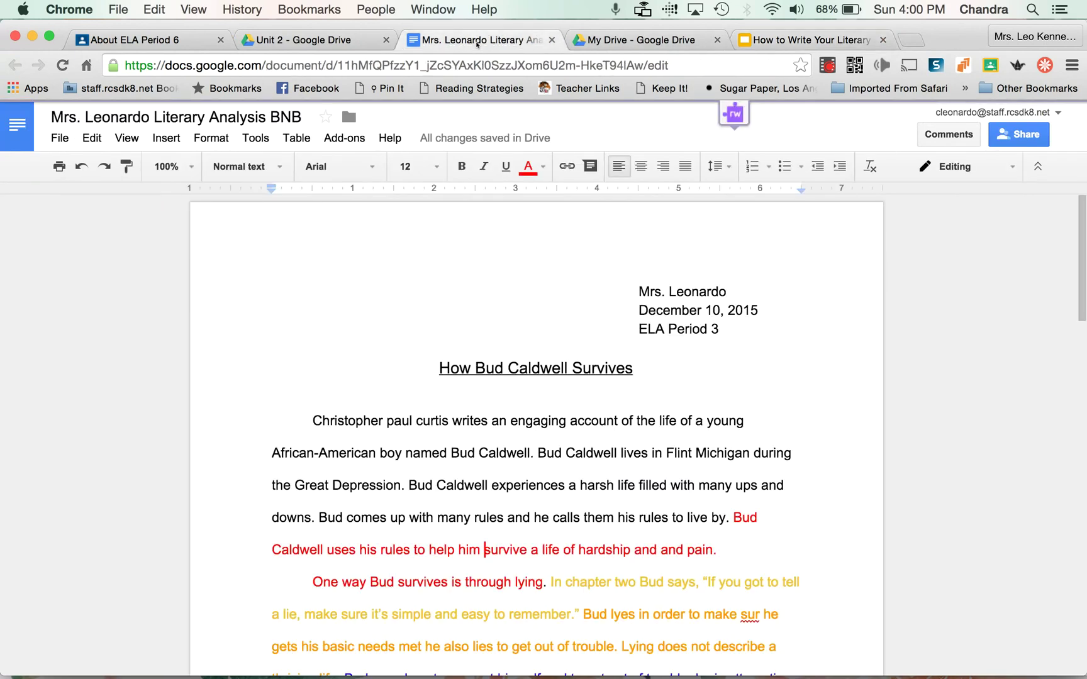
left_click(477, 310)
scroll(490, 313, "down", 2)
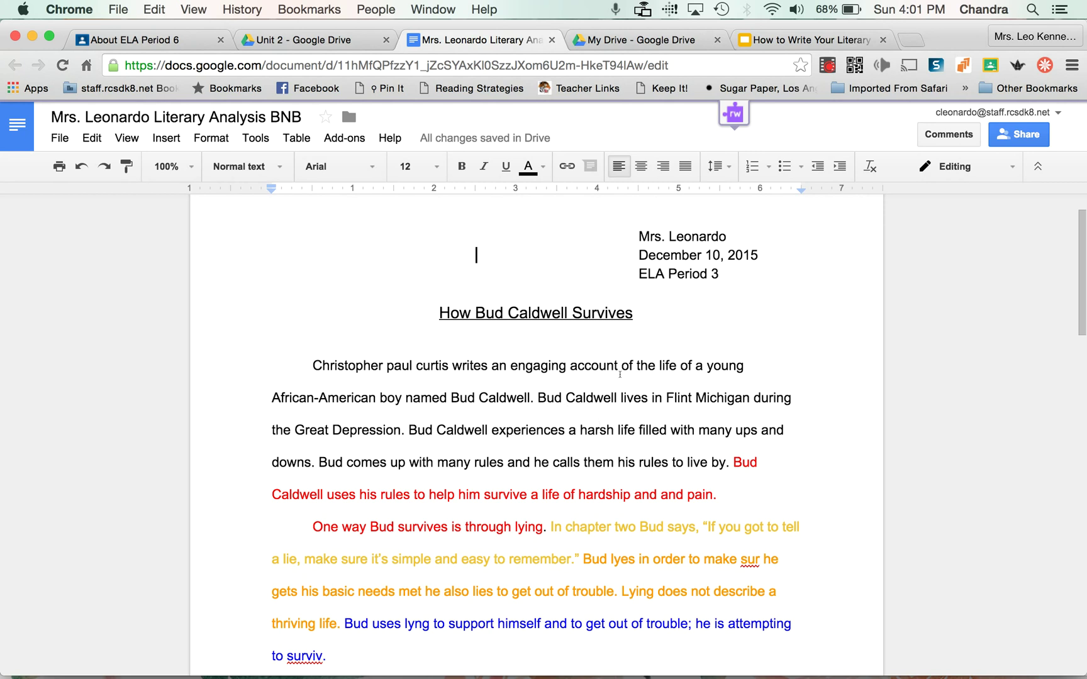
Switch the document's editing mode to Suggesting and place the cursor in 'paul'.
left_click(950, 168)
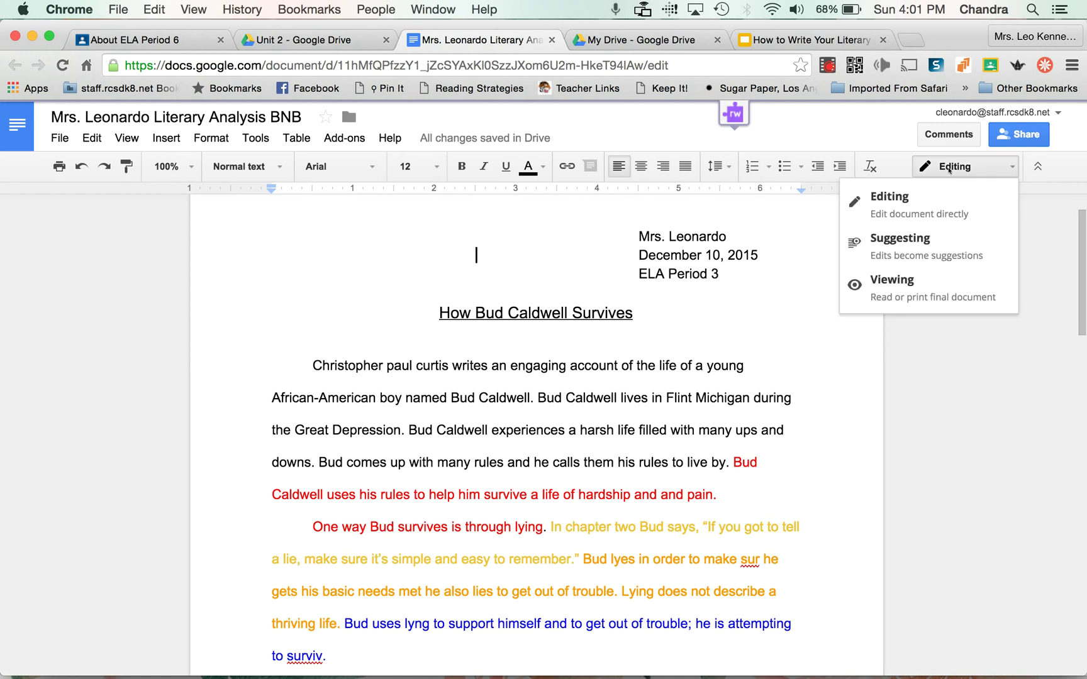
left_click(920, 254)
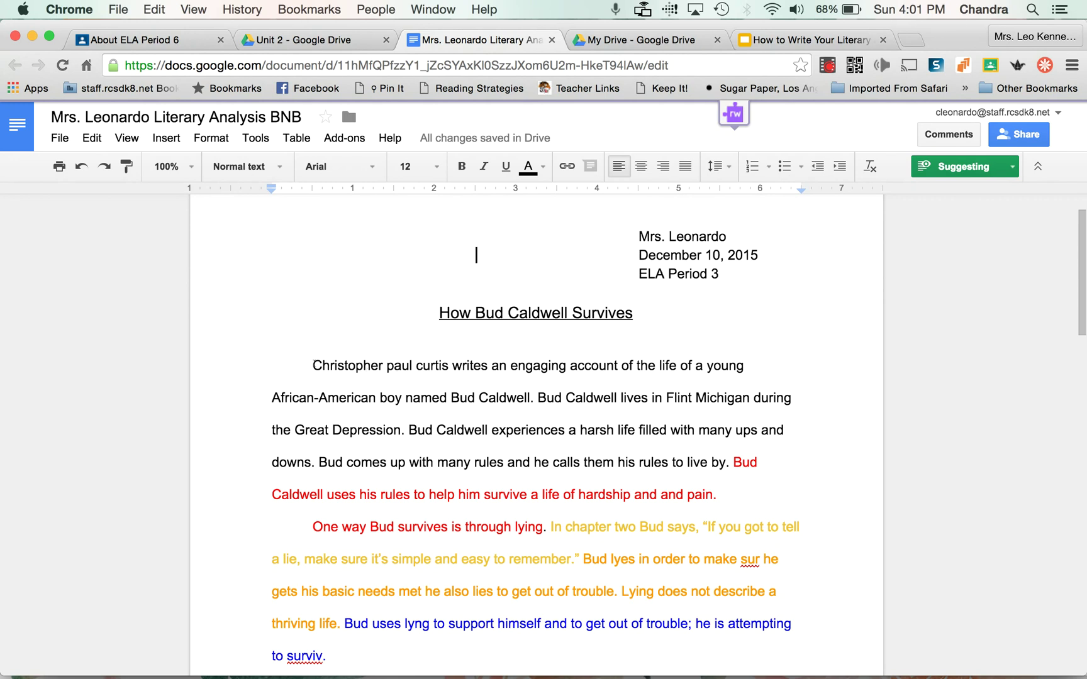
left_click(395, 365)
key("BackSpace")
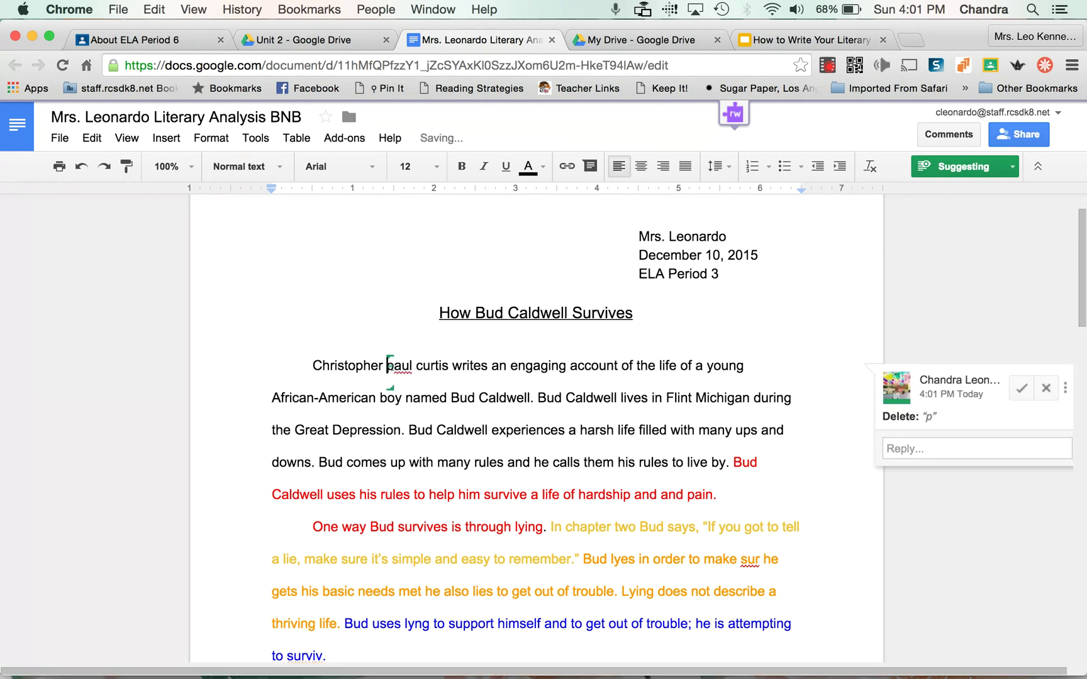
type("P")
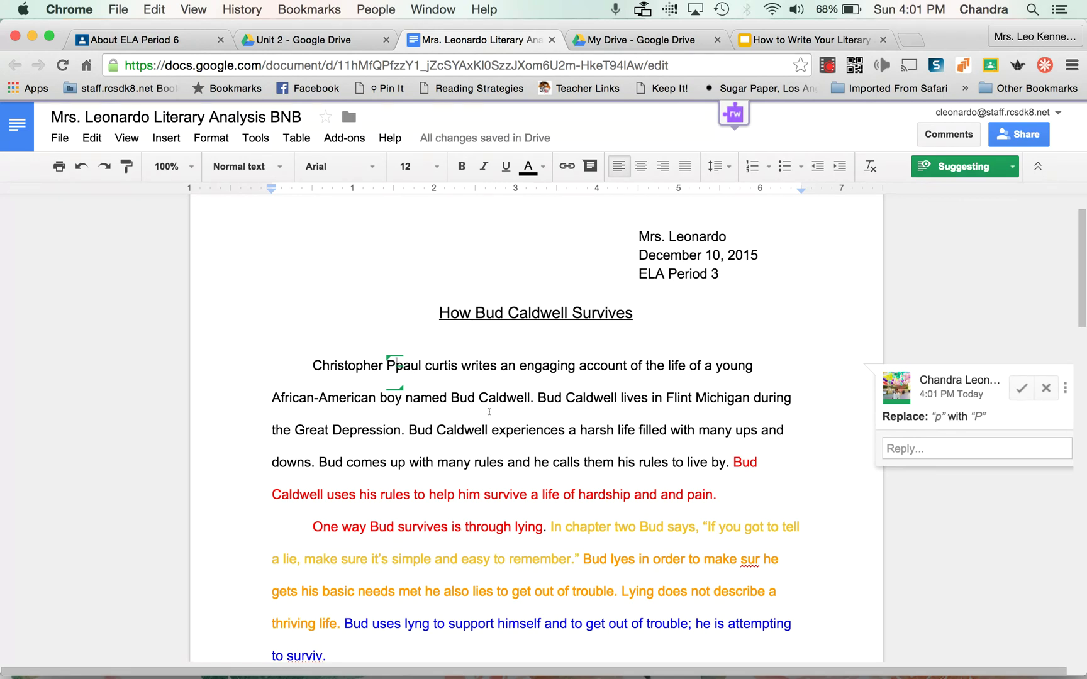
left_click(435, 372)
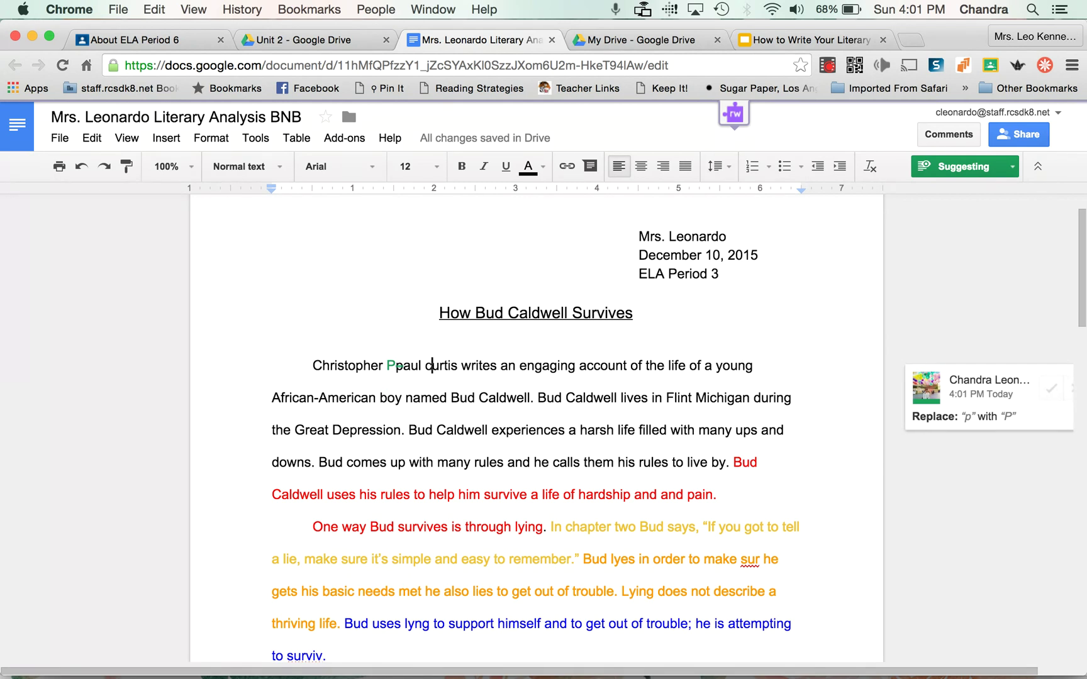
key("BackSpace")
type("C")
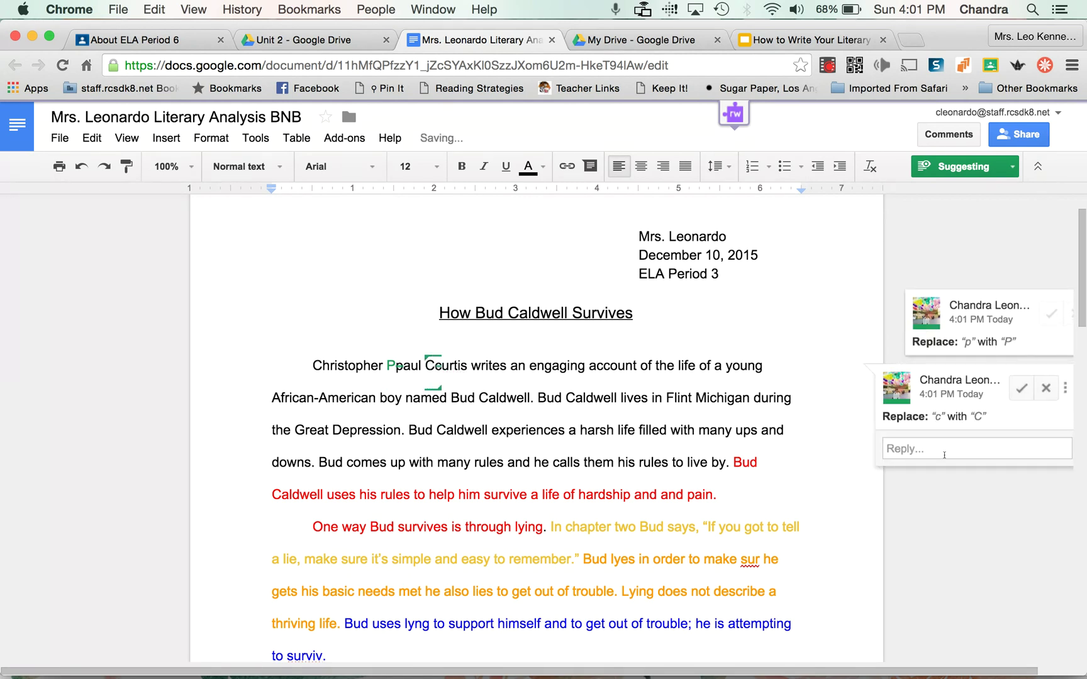
left_click(558, 368)
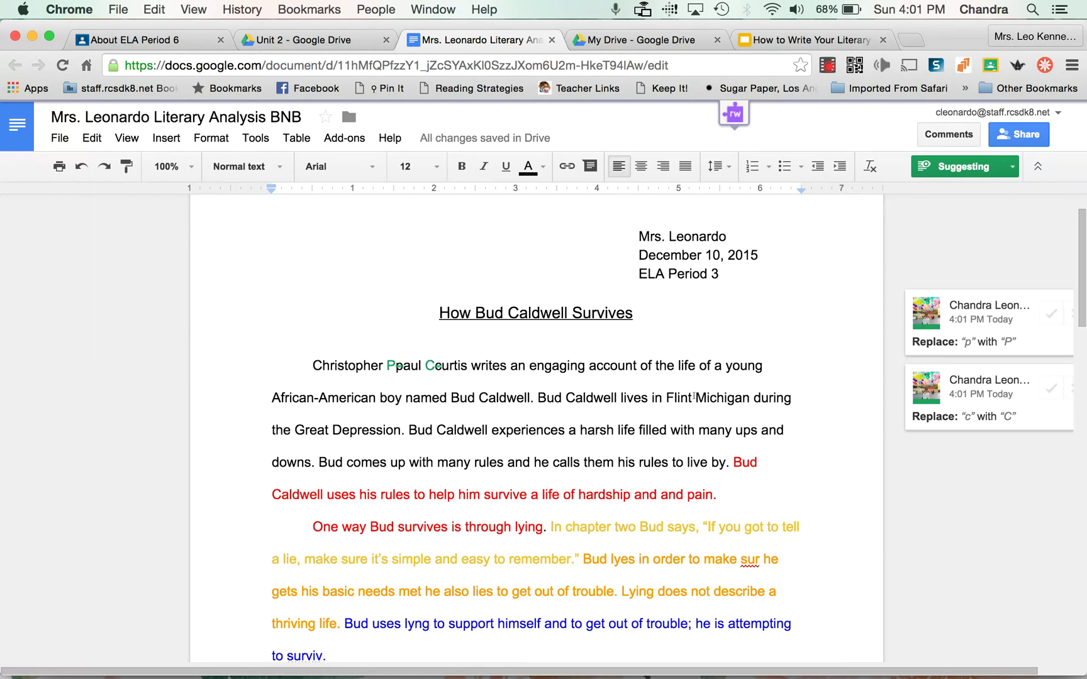
Suggest adding a comma after 'Flint' in 'Flint Michigan'.
double_click(668, 397)
double_click(721, 398)
left_click(692, 398)
type(",")
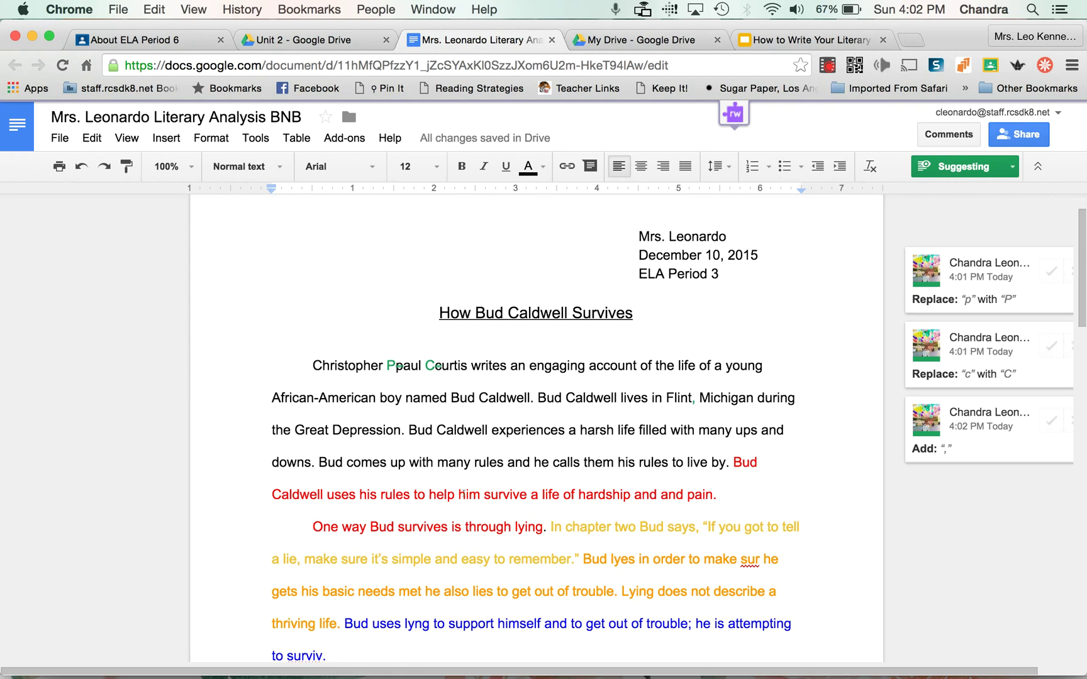
scroll(368, 525, "down", 2)
scroll(368, 525, "down", 2)
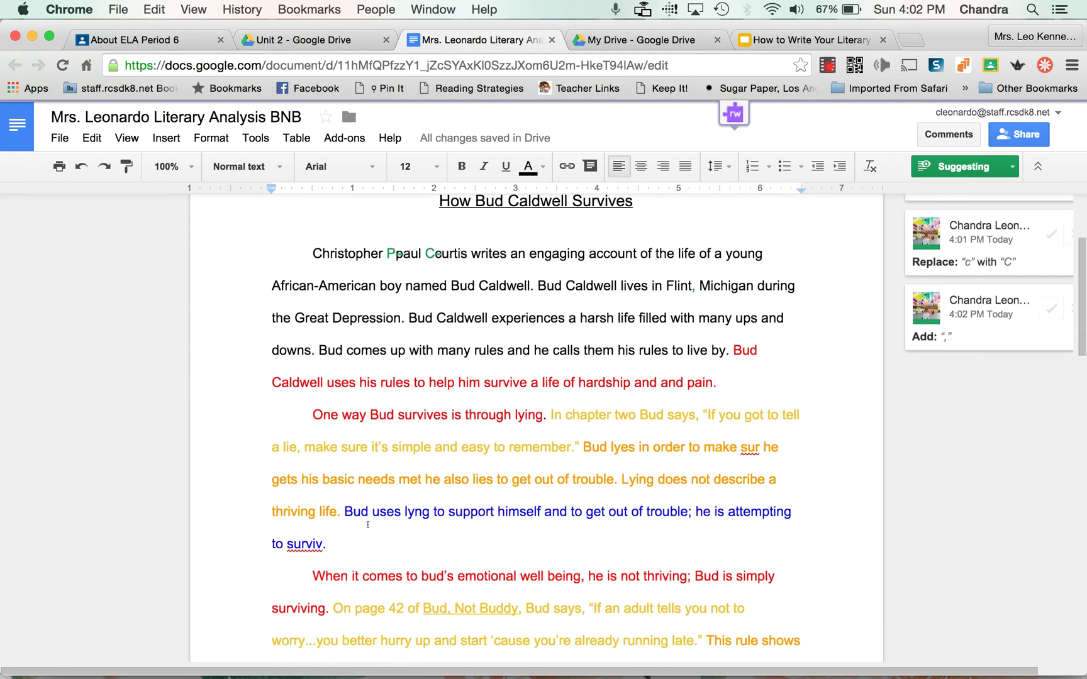
left_click(310, 406)
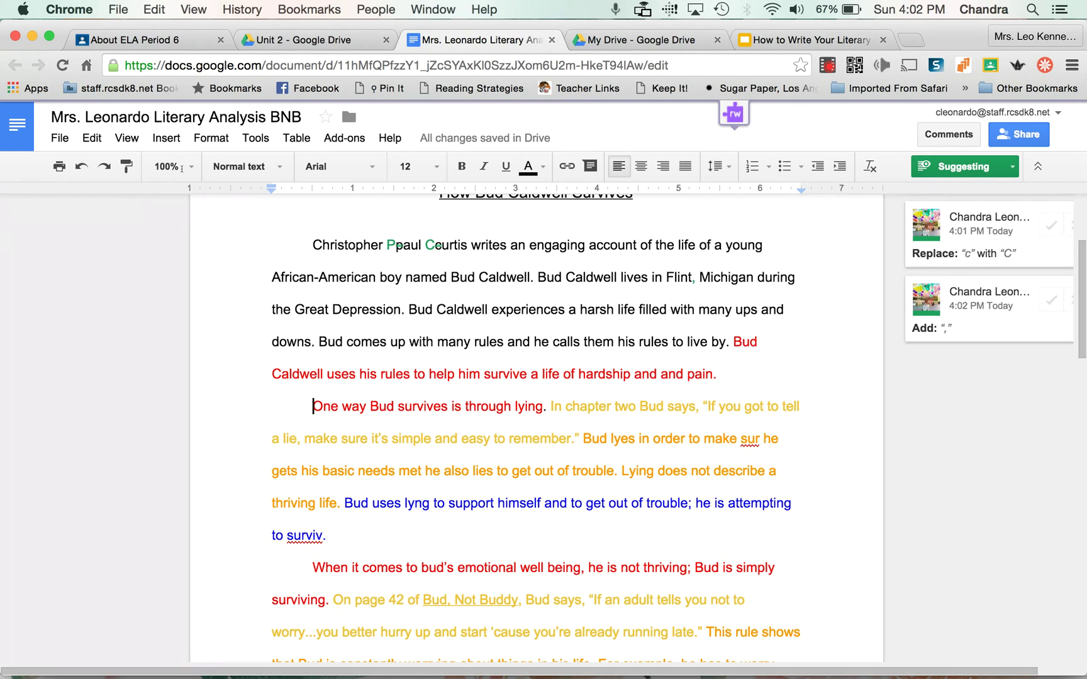
Comment on 'One': 'Please insert an appropriate transitional word or phrase.'.
left_click(167, 139)
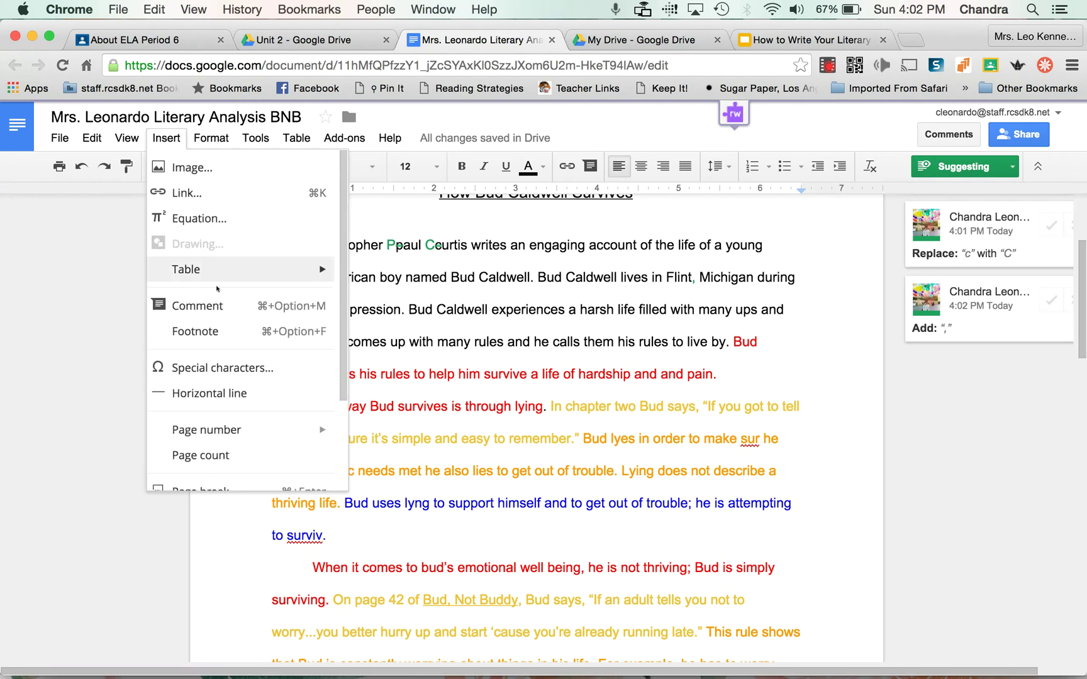
left_click(219, 306)
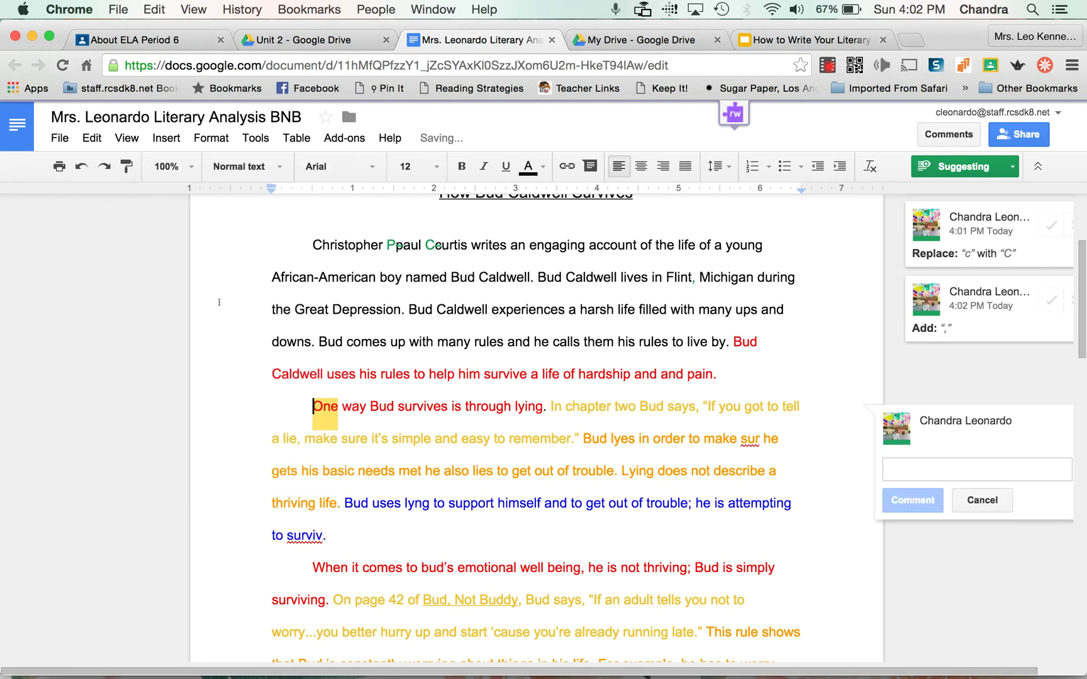
type("Please insert a")
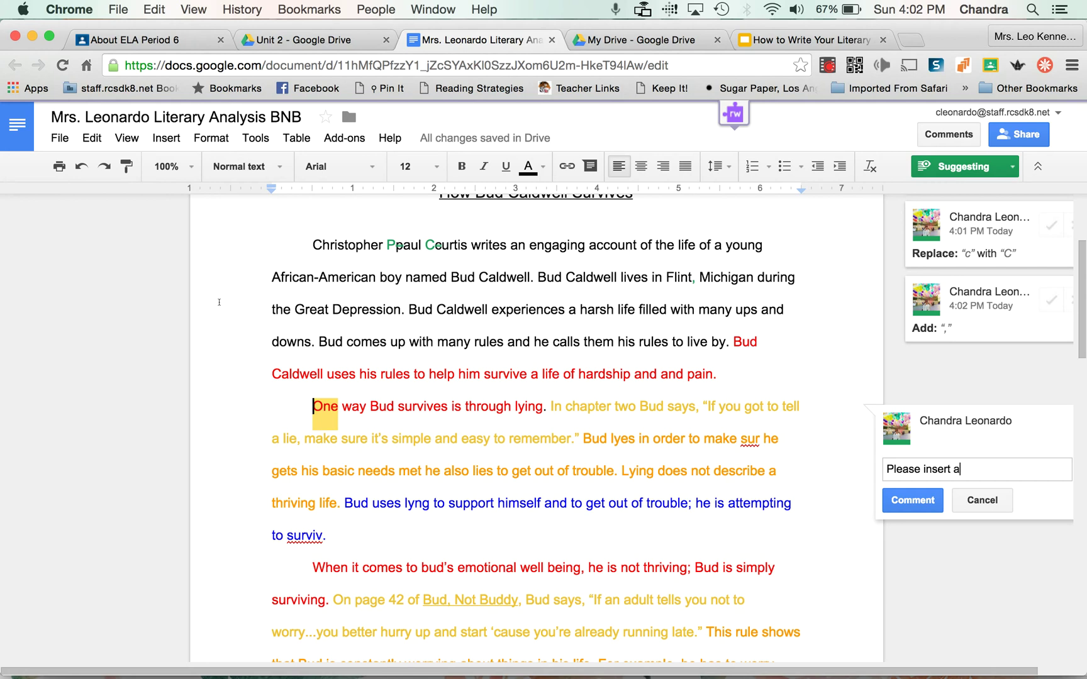
type("n appropriate transition")
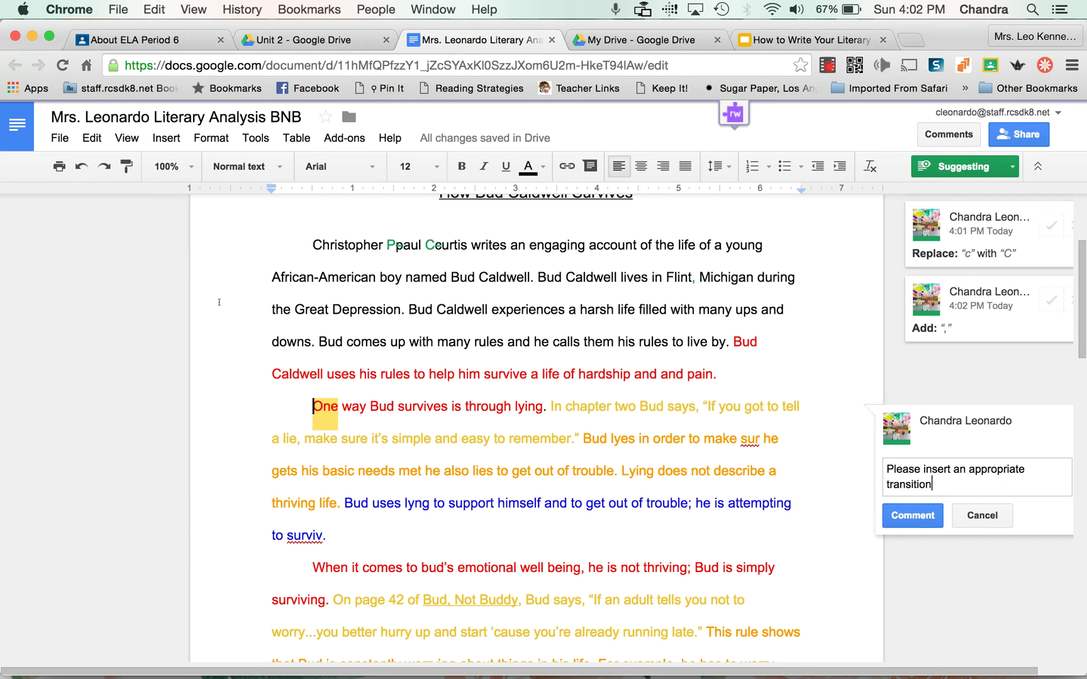
type("al word or phrase.")
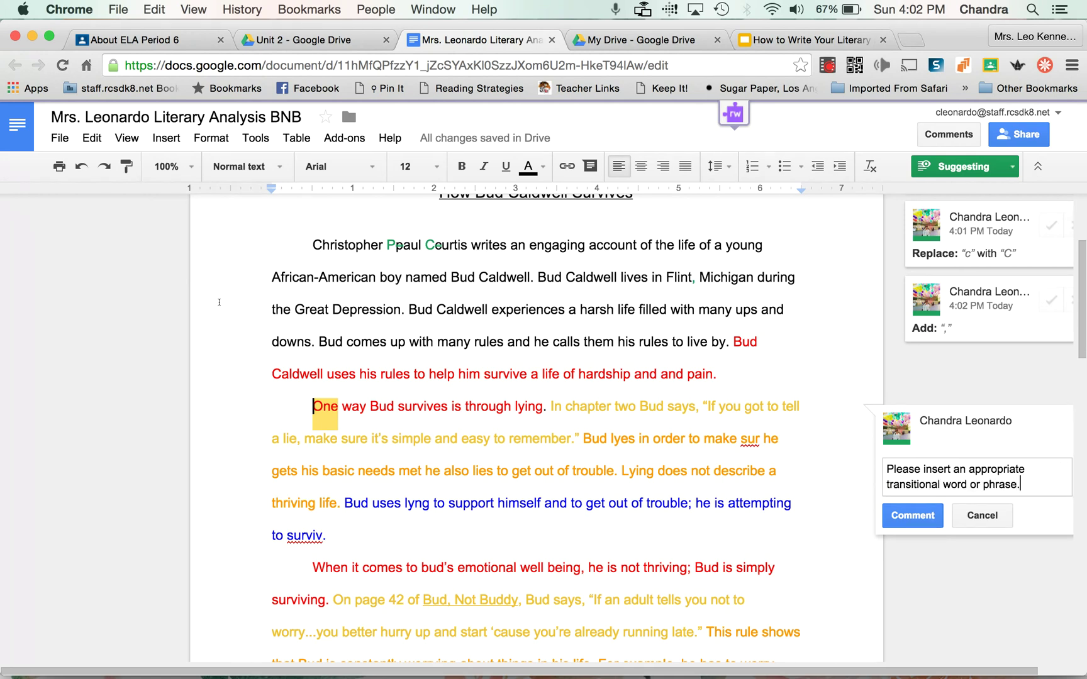
left_click(903, 517)
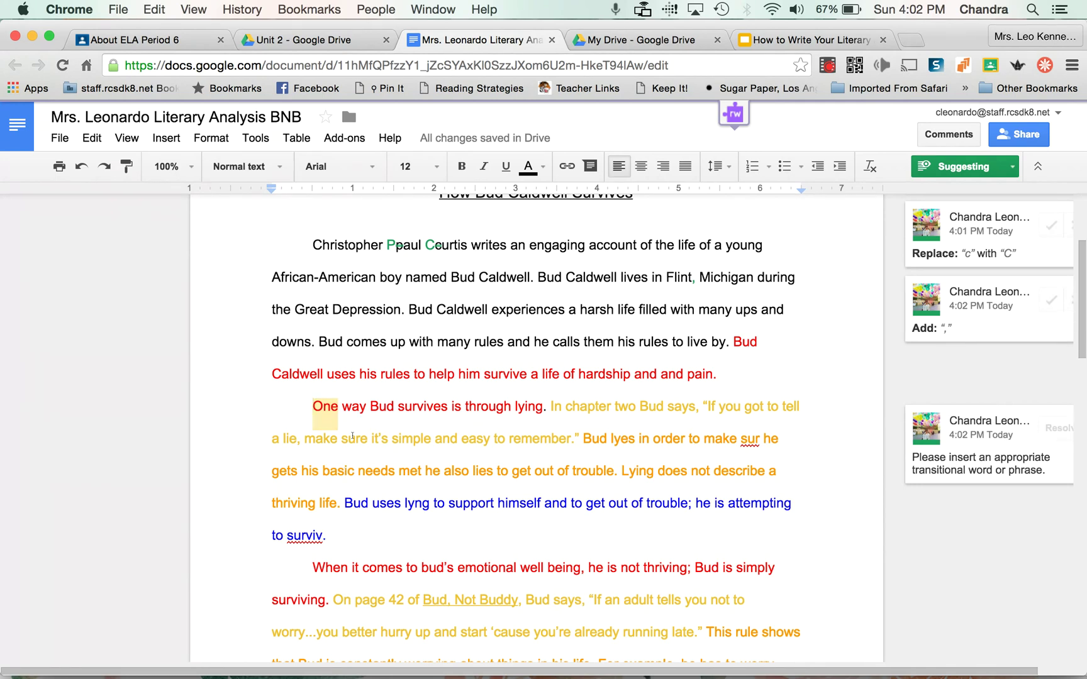
Suggest replacing the misspelled 'lyes' with 'lies'.
left_click(621, 438)
double_click(621, 439)
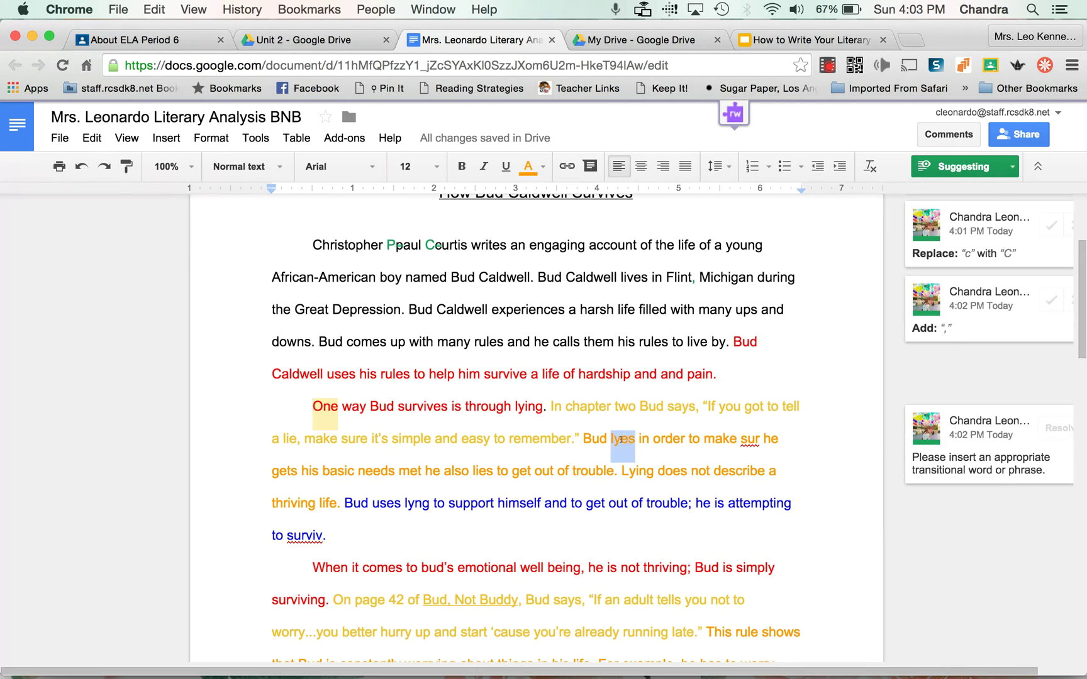
left_click(167, 139)
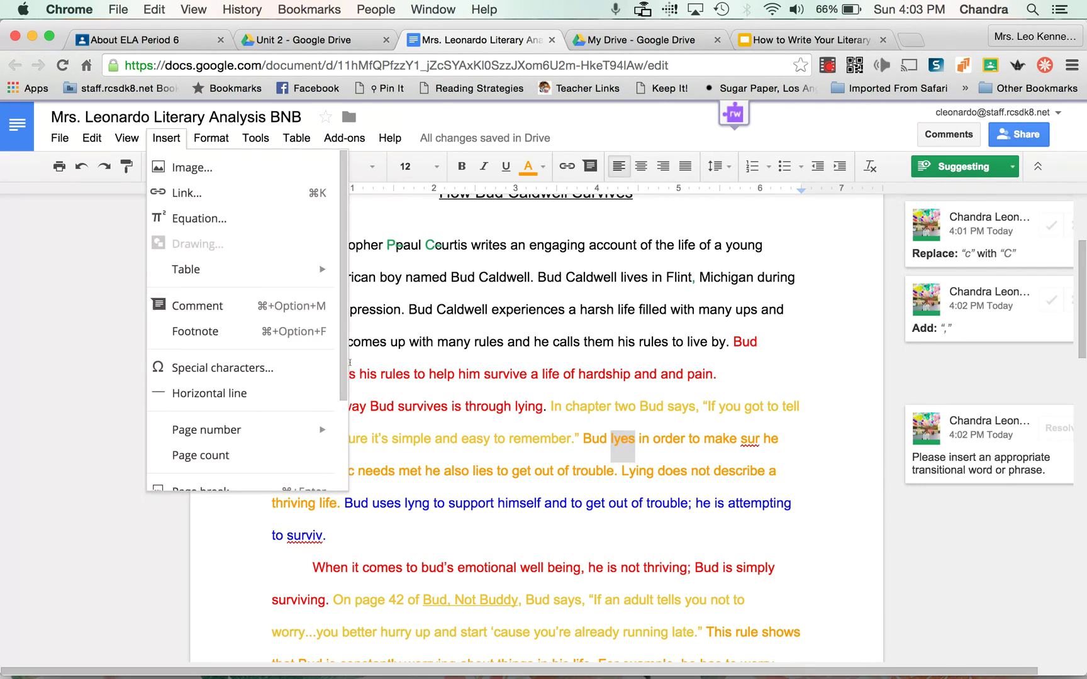
left_click(609, 444)
double_click(626, 442)
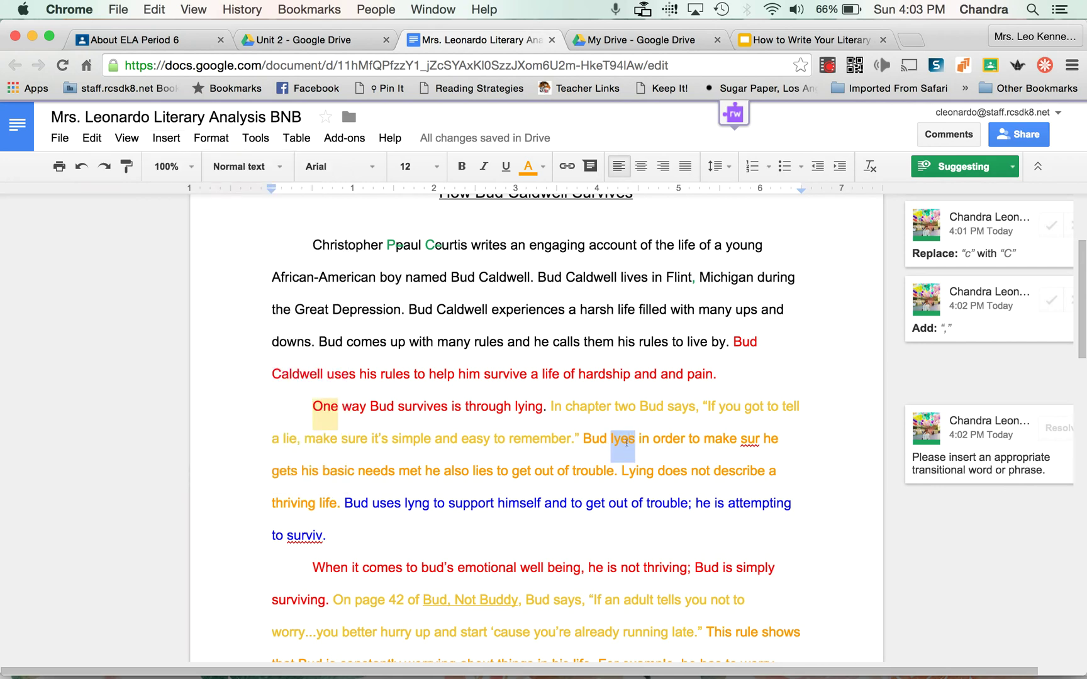
type("\\")
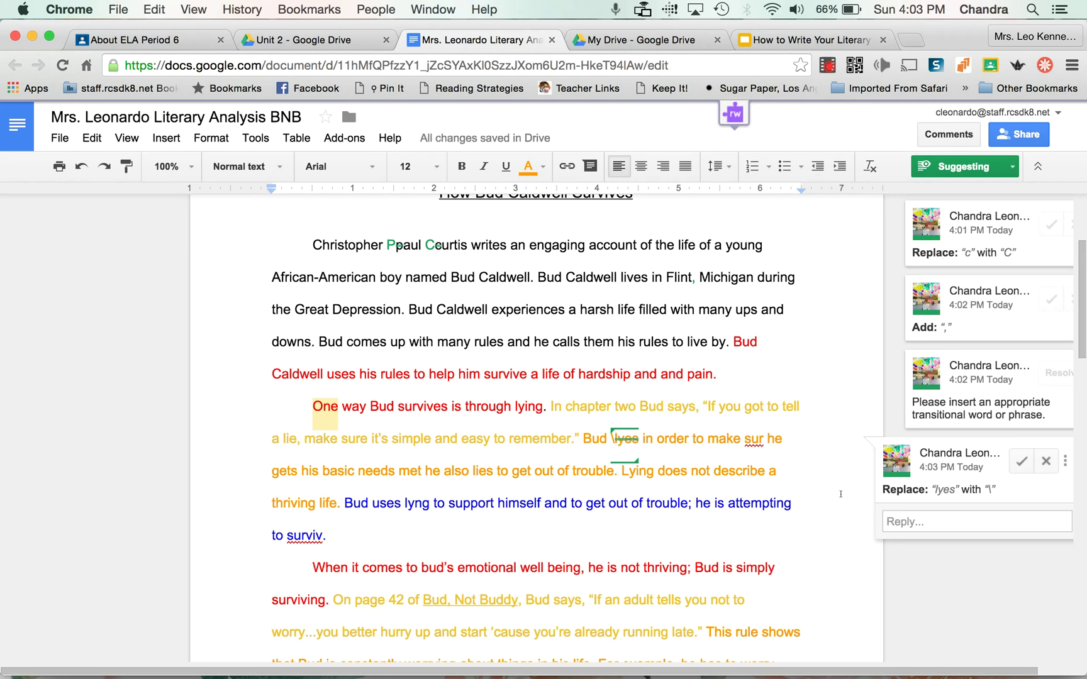
key("BackSpace")
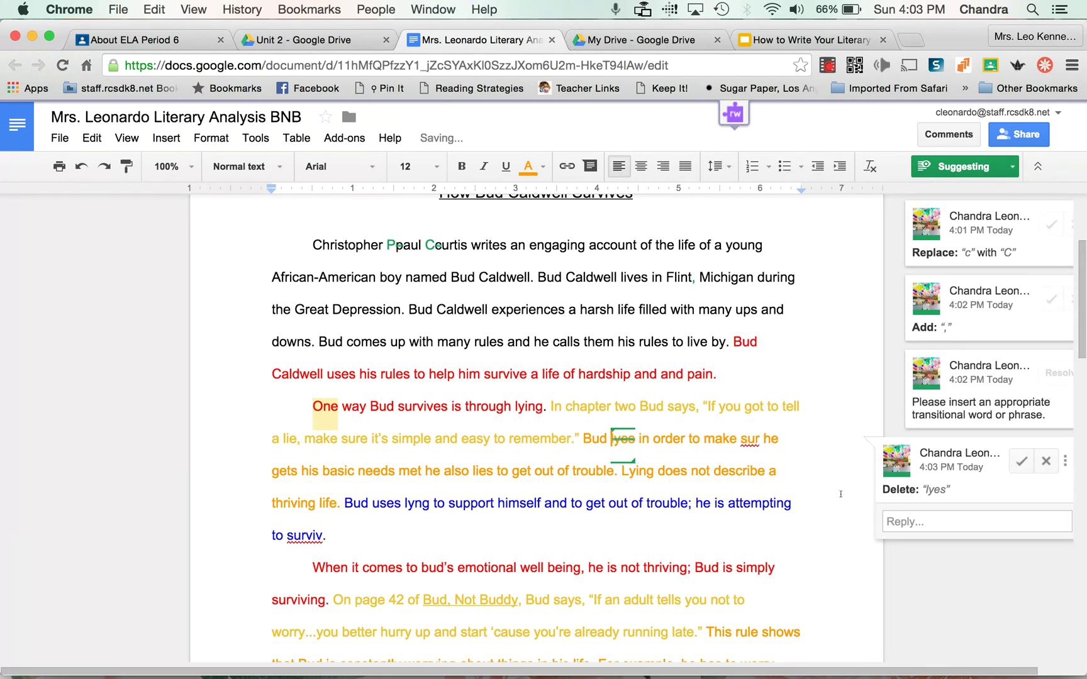
type("liesl")
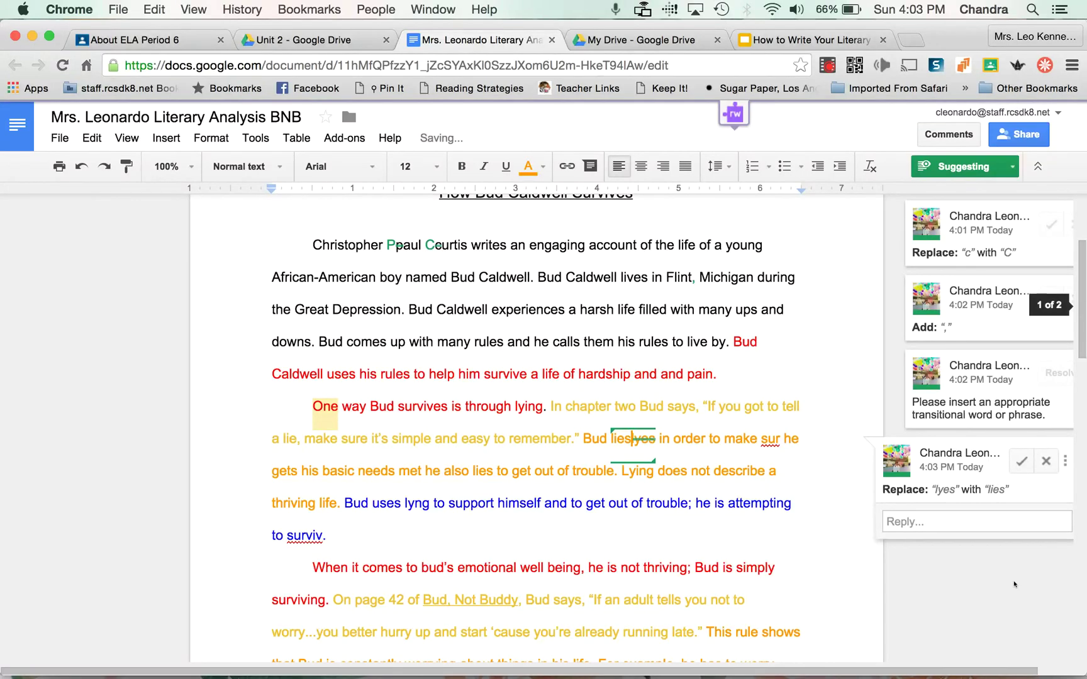
left_click(786, 568)
Suggest replacing 'sur' with 'sure'.
left_click(600, 440)
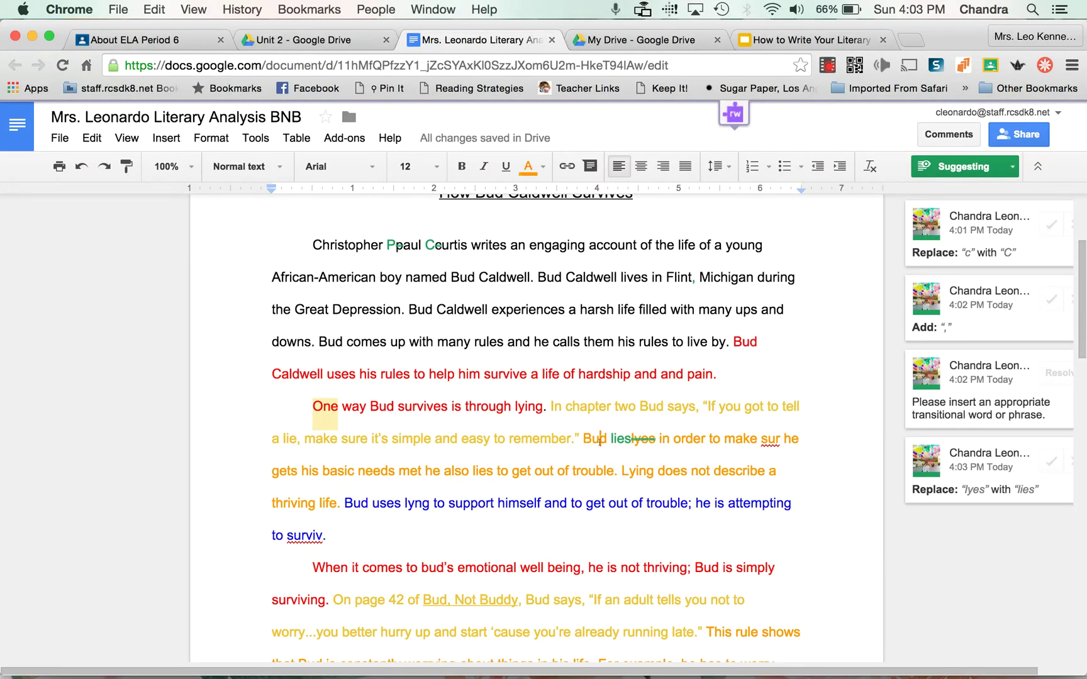
double_click(773, 437)
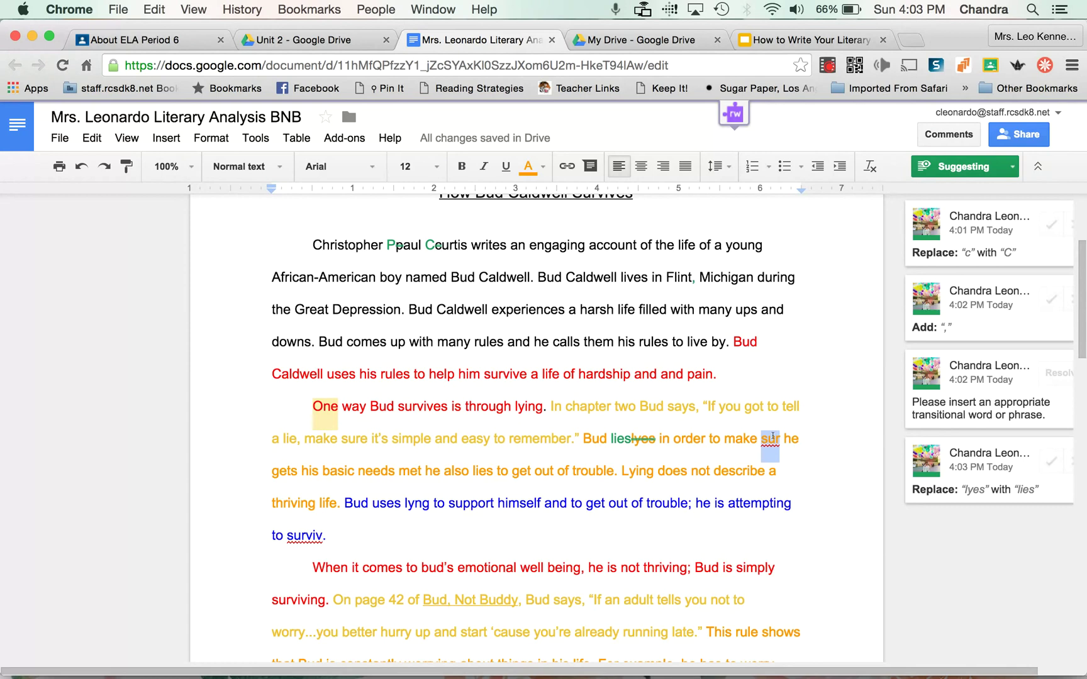
left_click(166, 137)
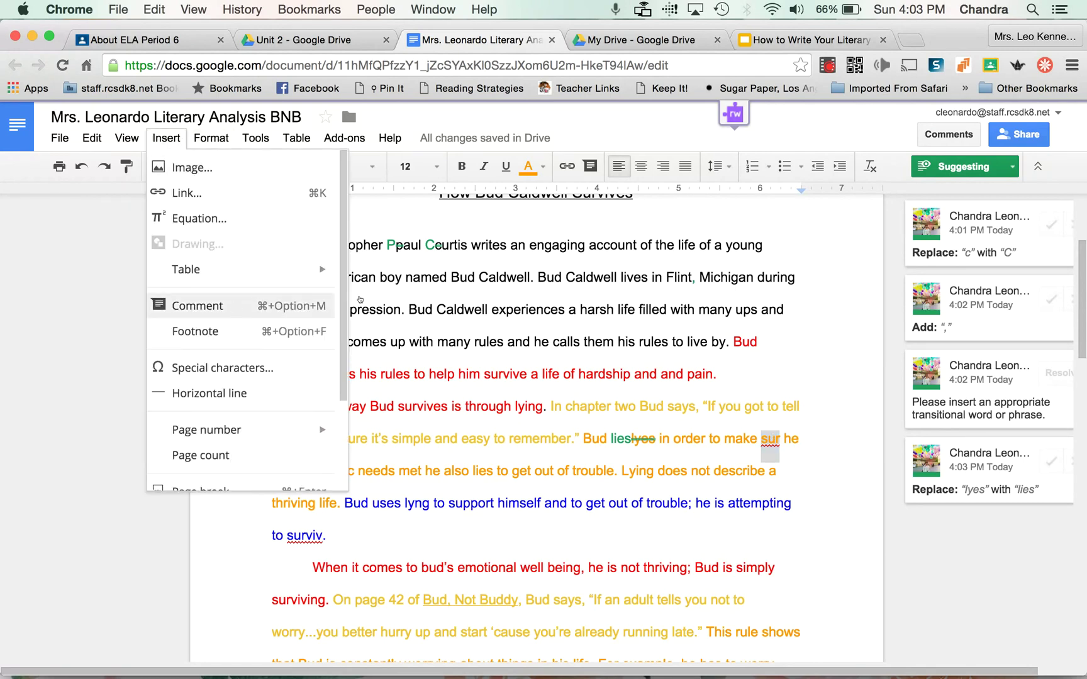
left_click(779, 443)
key("BackSpace")
key("BackSpace")
key("BackSpace")
type("sure")
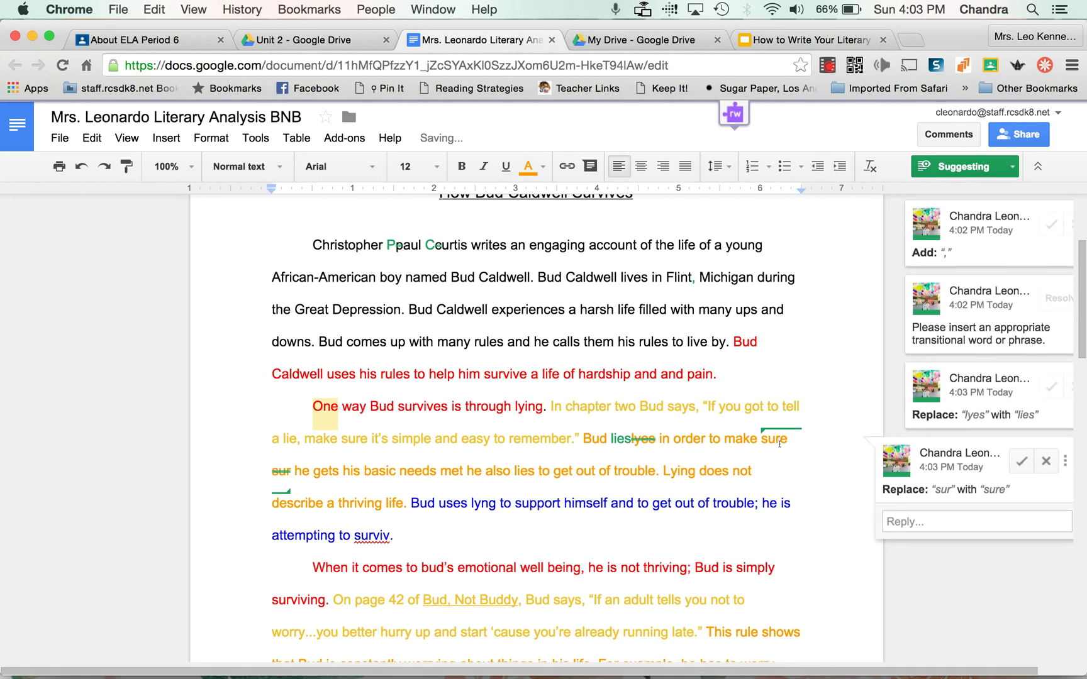
left_click(780, 568)
Suggest replacing 'surviv' with 'survive'.
scroll(566, 506, "down", 3)
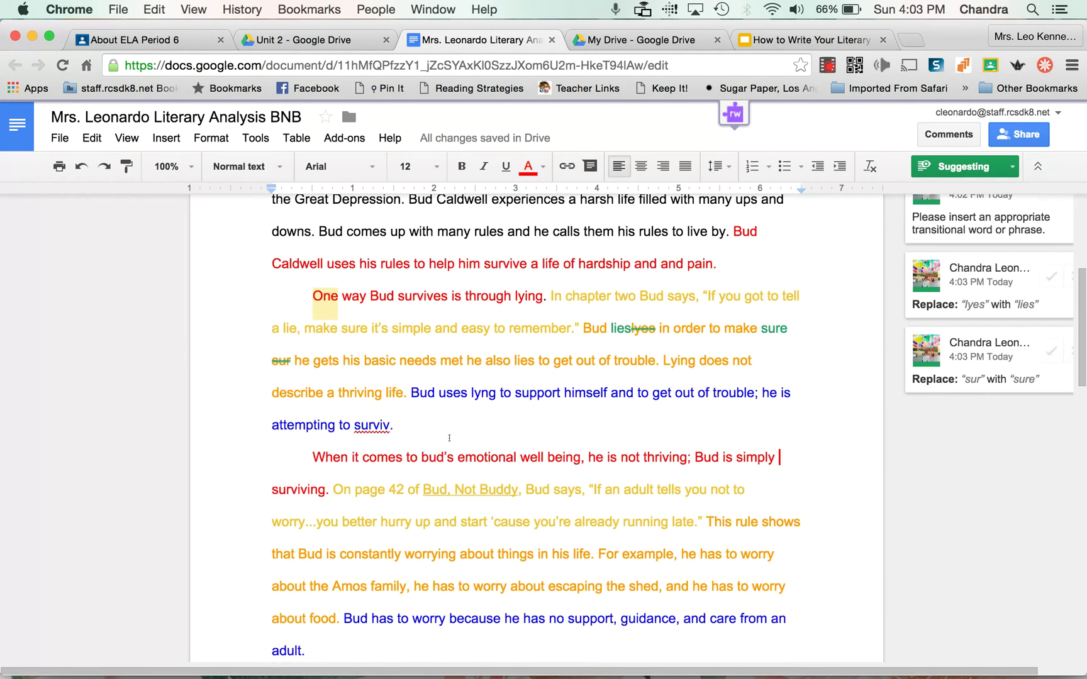
double_click(370, 425)
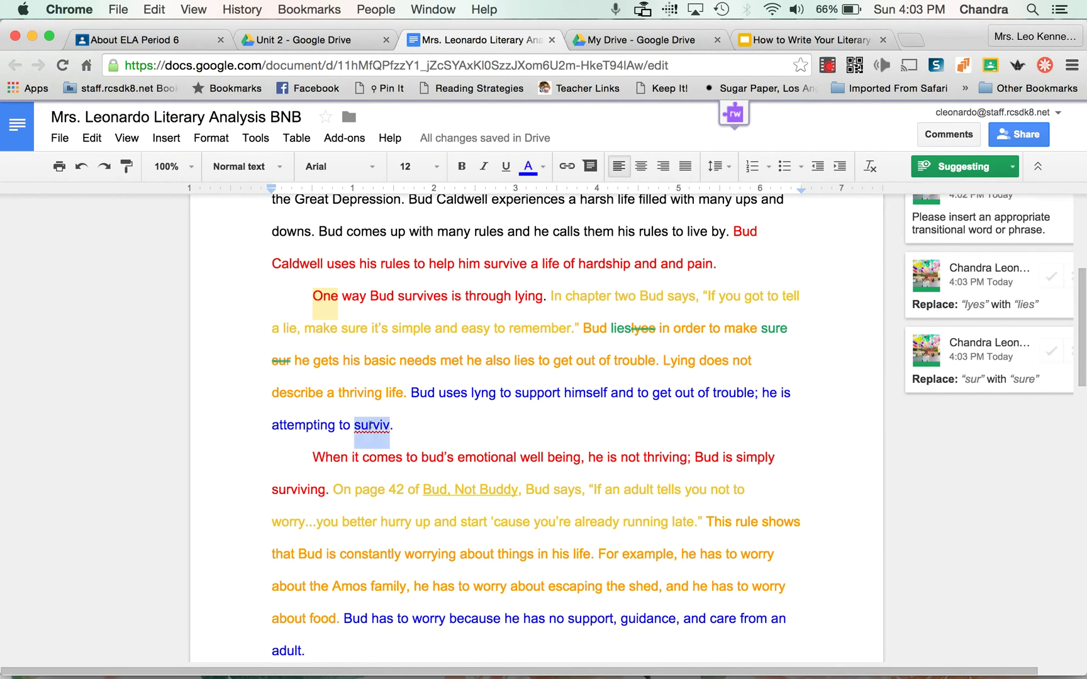
key("BackSpace")
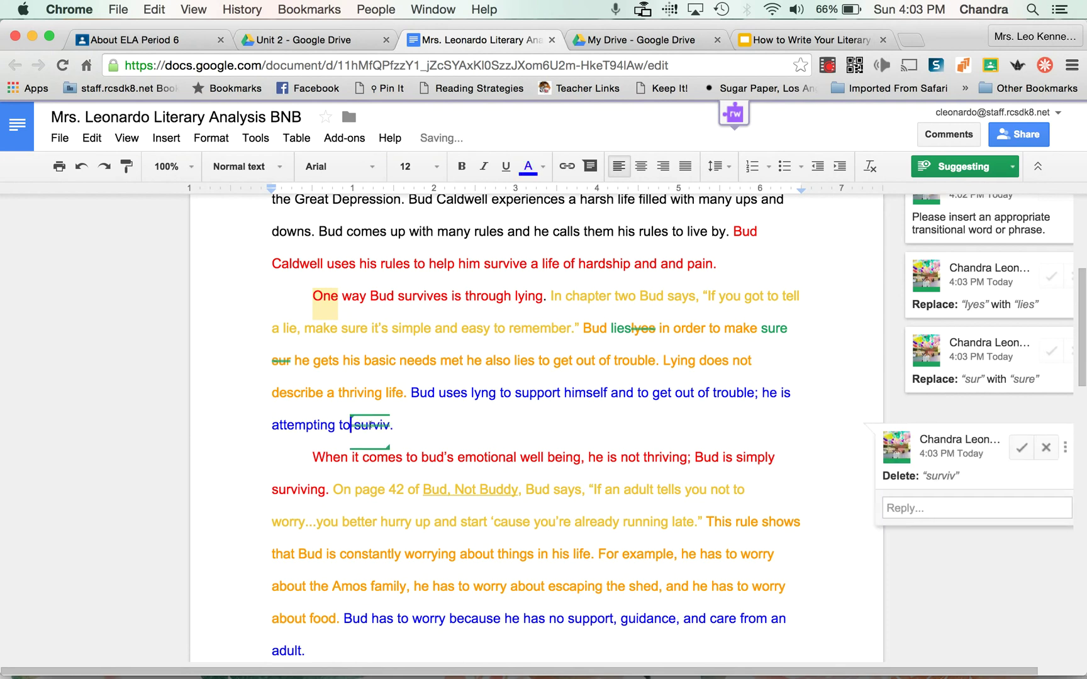
type("surv")
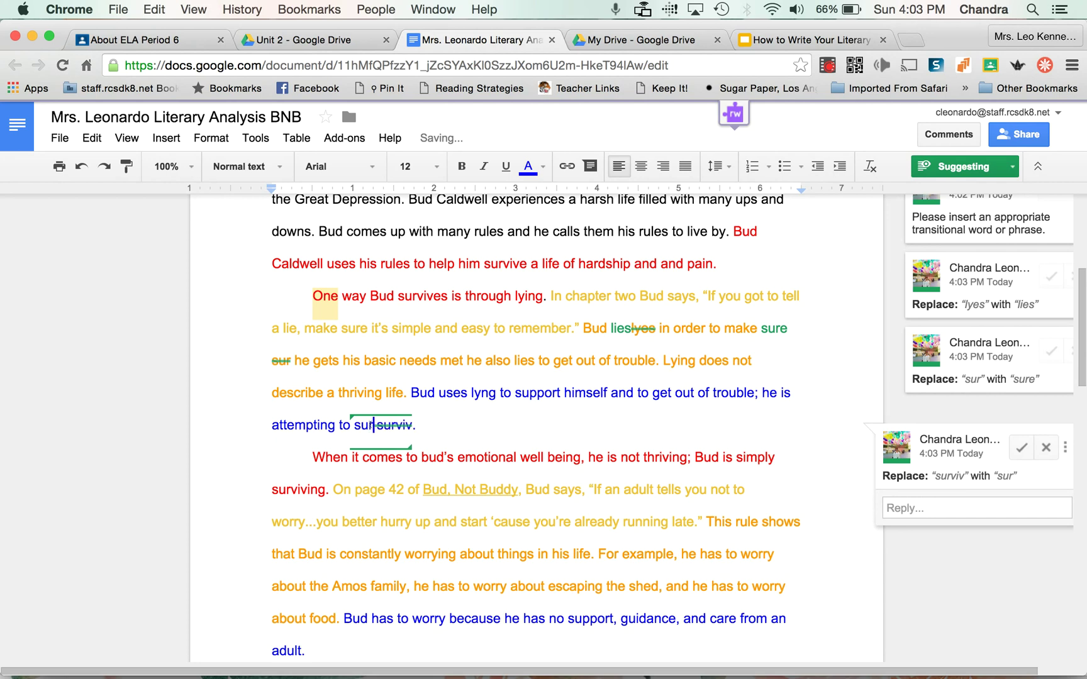
type("ive")
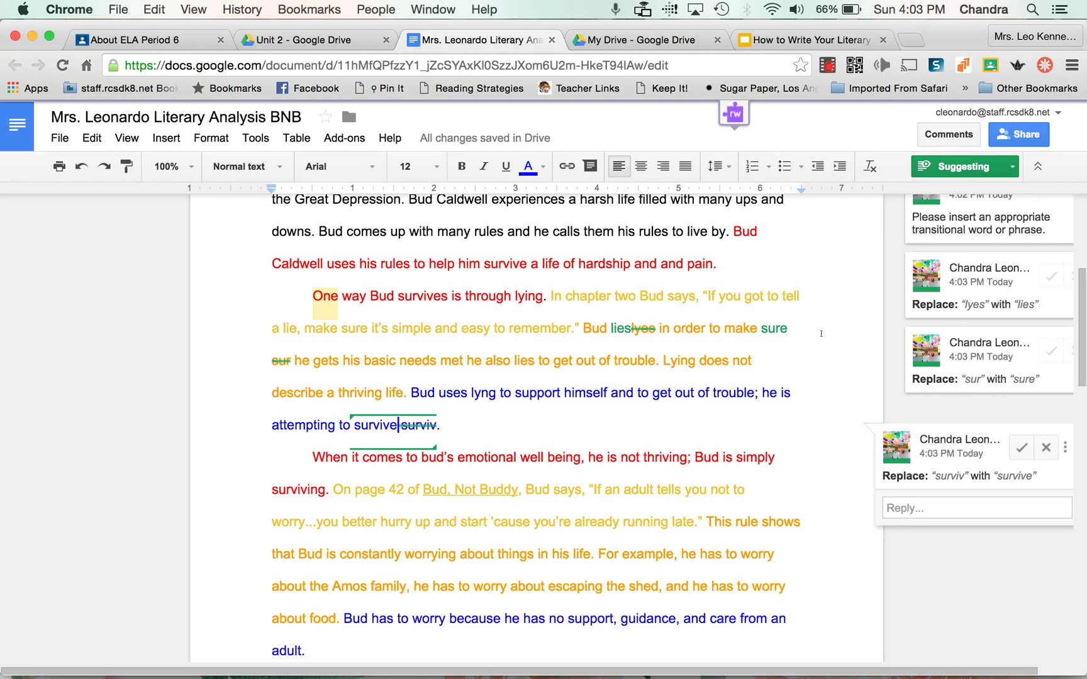
left_click(926, 568)
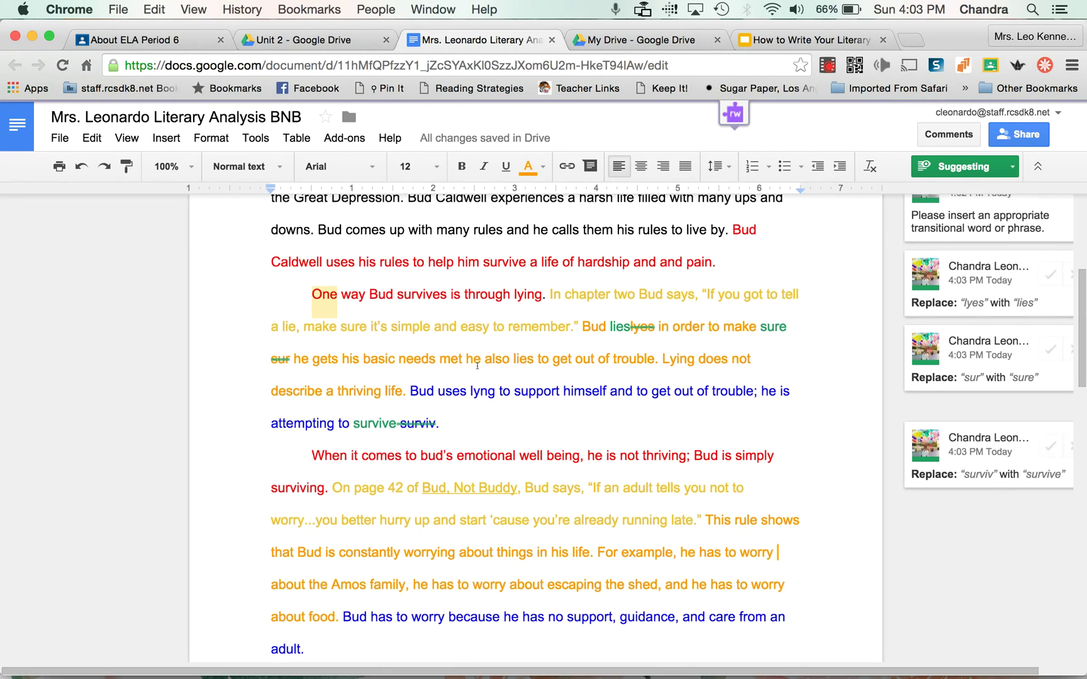
scroll(477, 365, "up", 5)
scroll(477, 365, "up", 1)
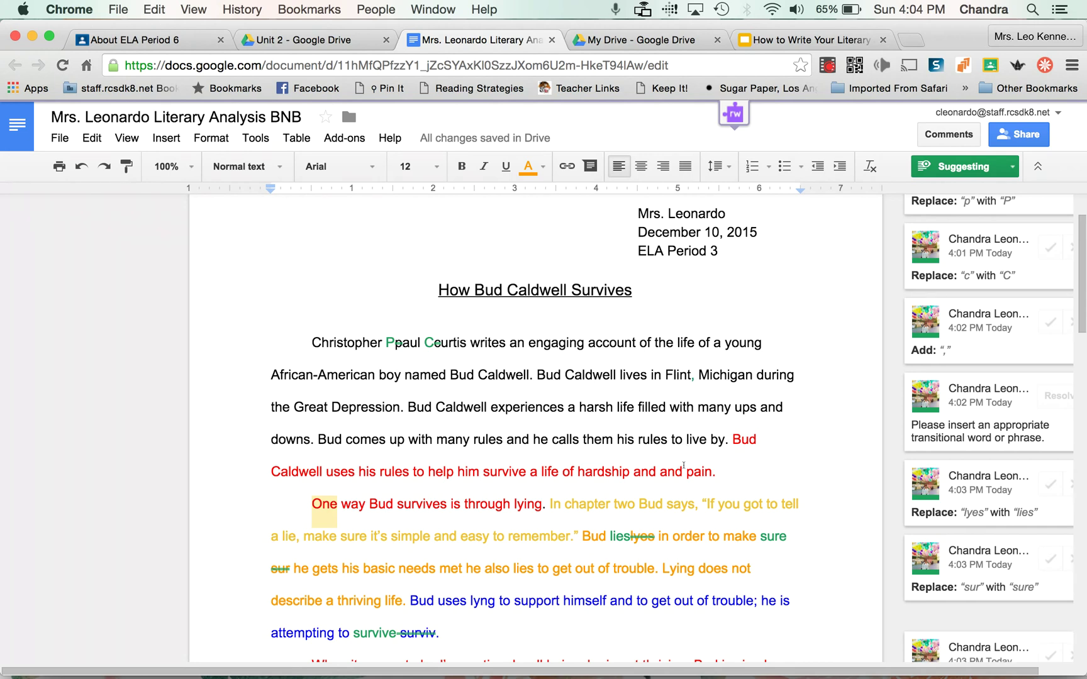
scroll(668, 458, "up", 3)
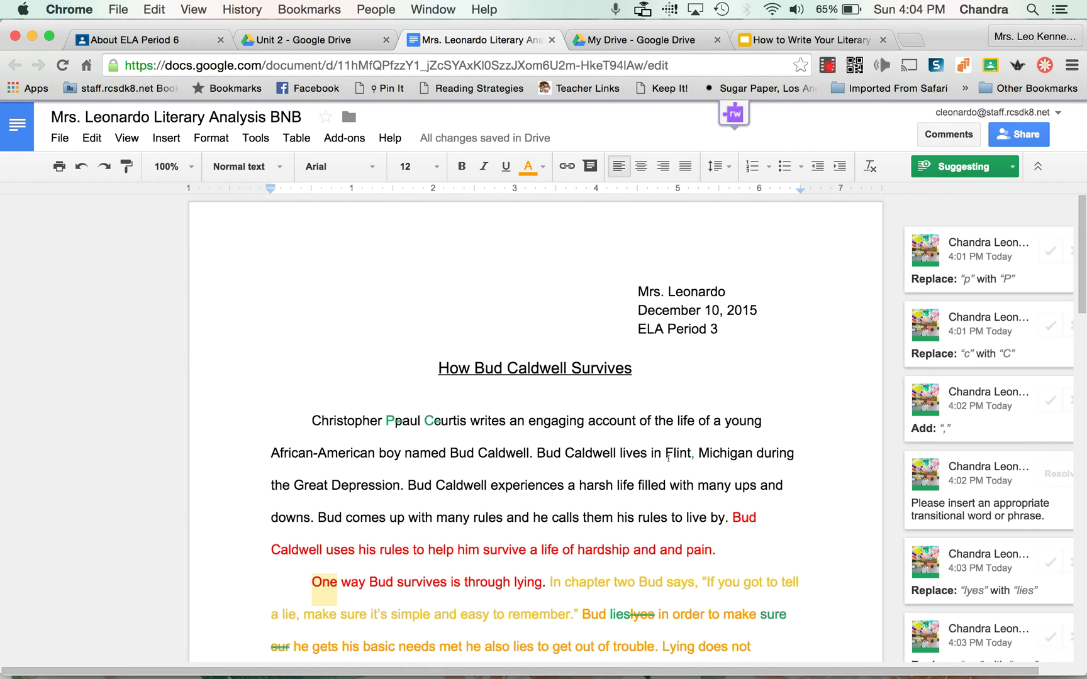
Switch to Editing mode, finalize 'Paul' and 'Curtis', and accept the comma after Flint.
left_click(959, 171)
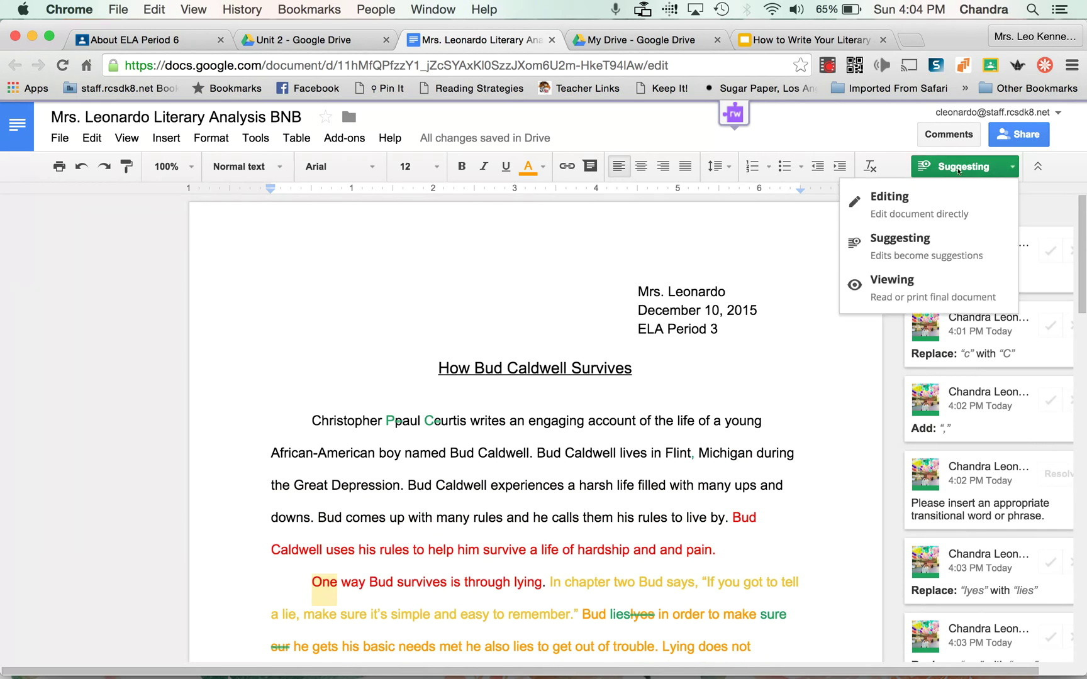
left_click(932, 202)
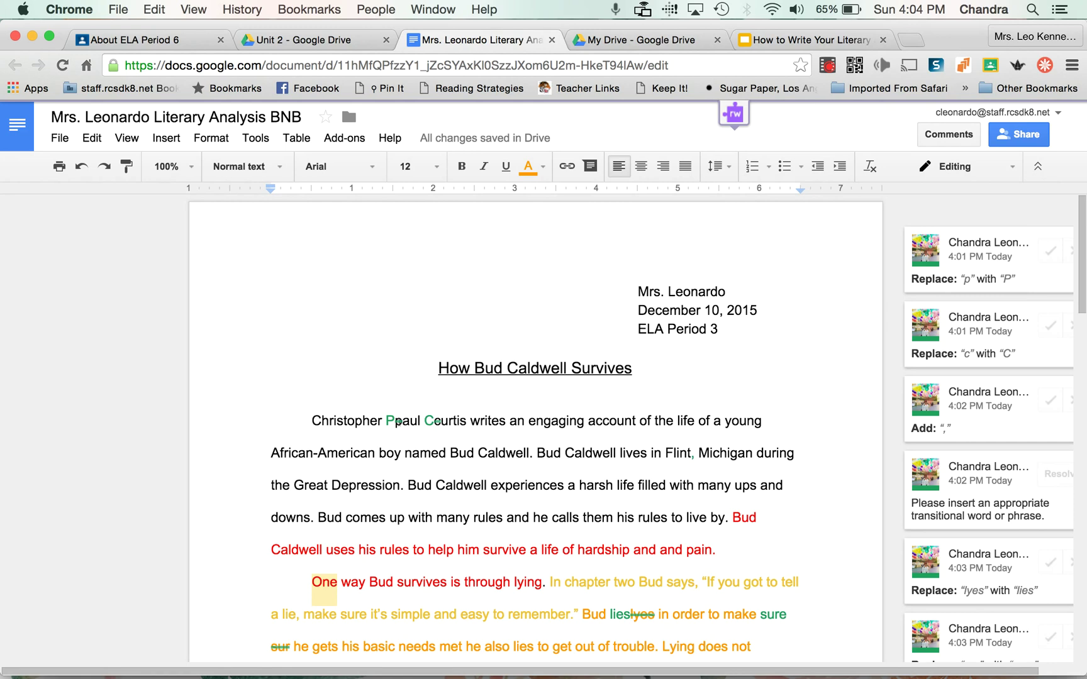
left_click(400, 423)
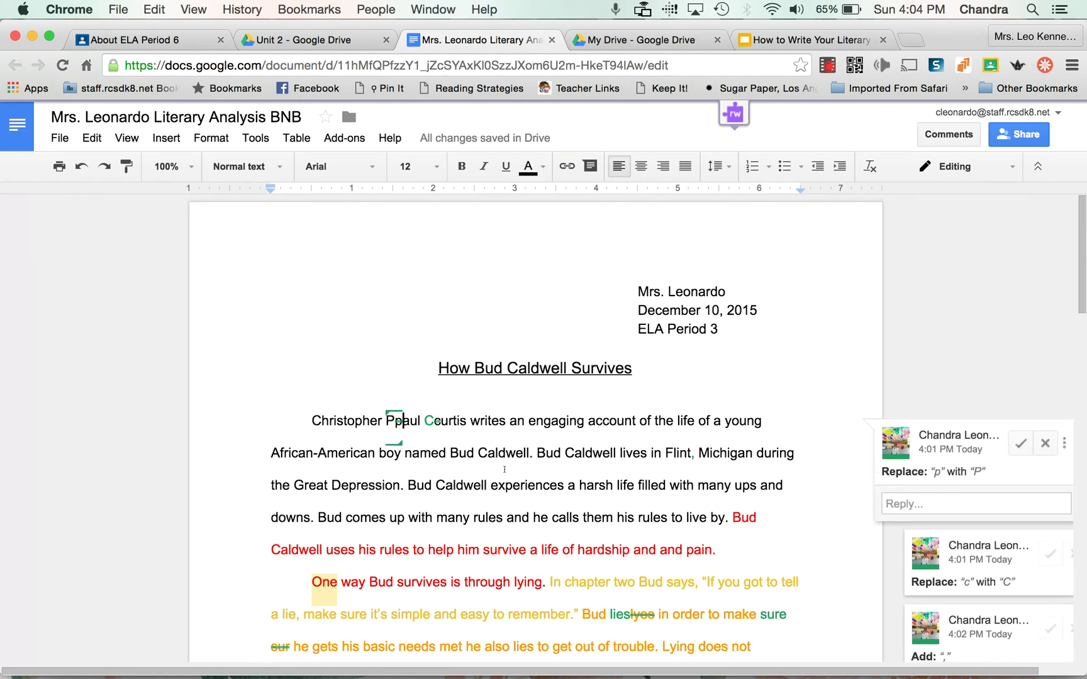
key("BackSpace")
key("BackSpace")
type("P")
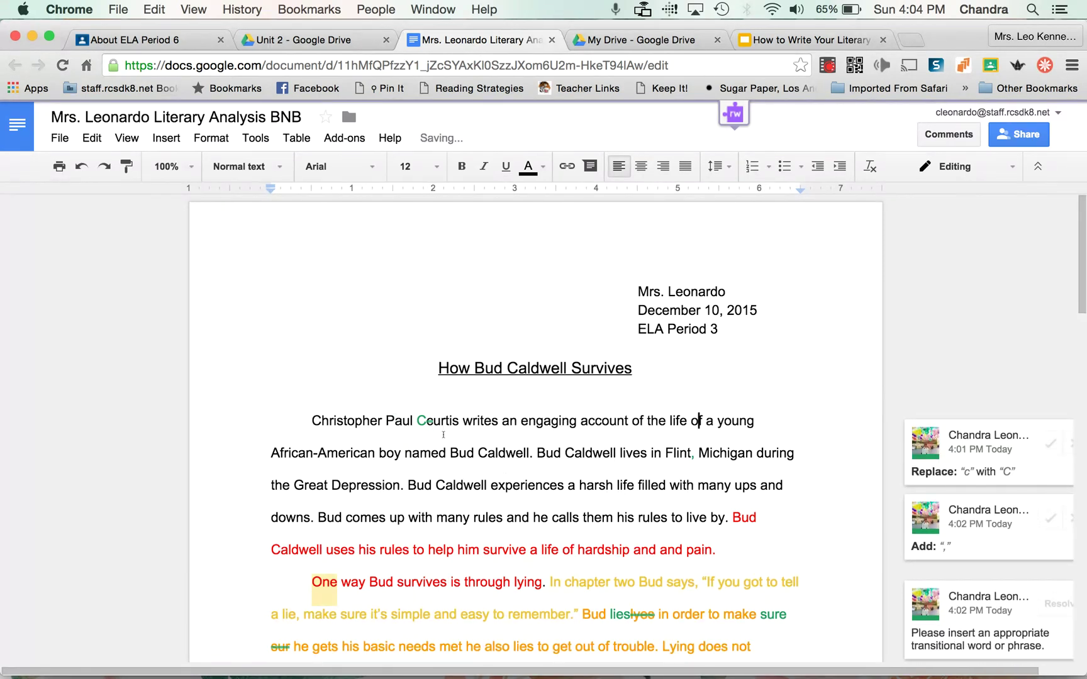
left_click(431, 423)
key("BackSpace")
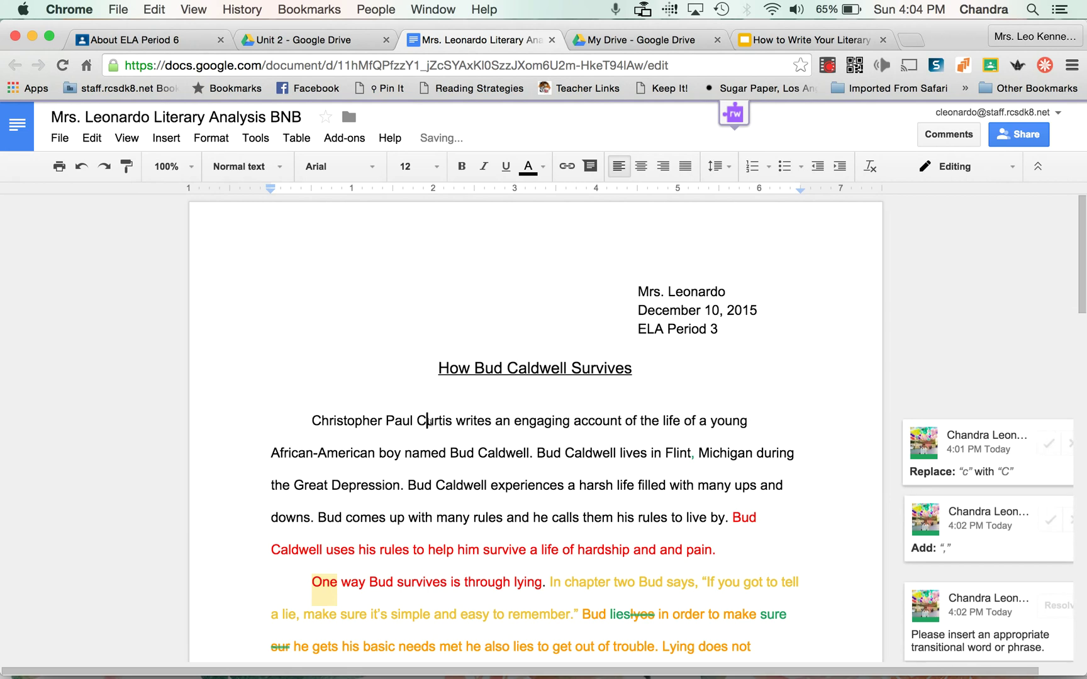
scroll(666, 397, "down", 2)
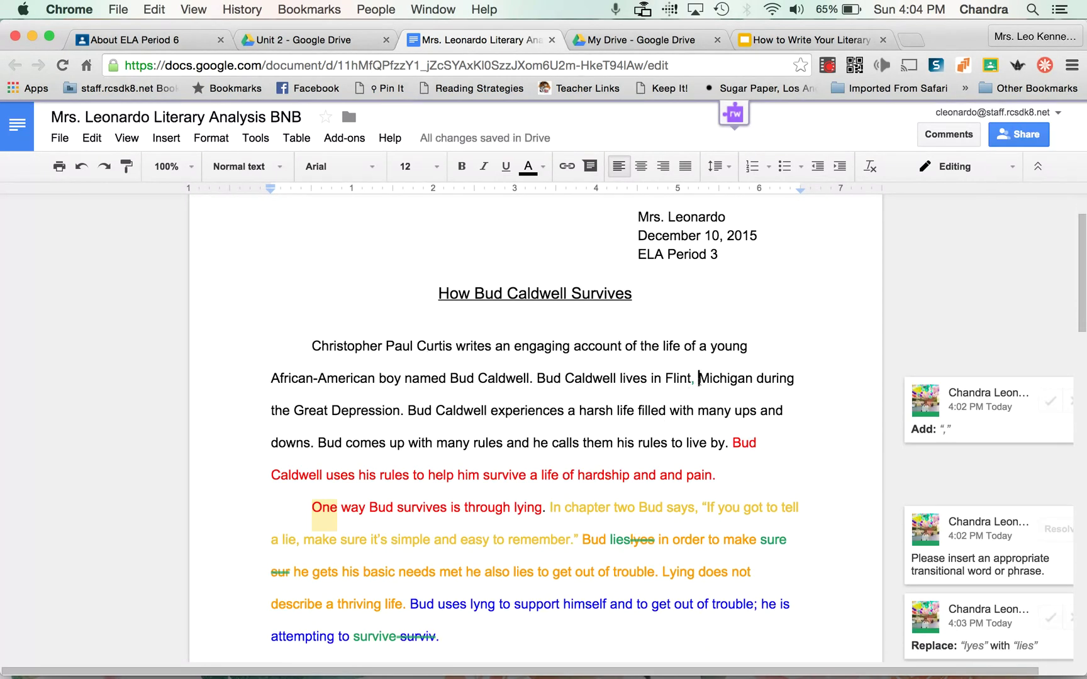
left_click(1051, 400)
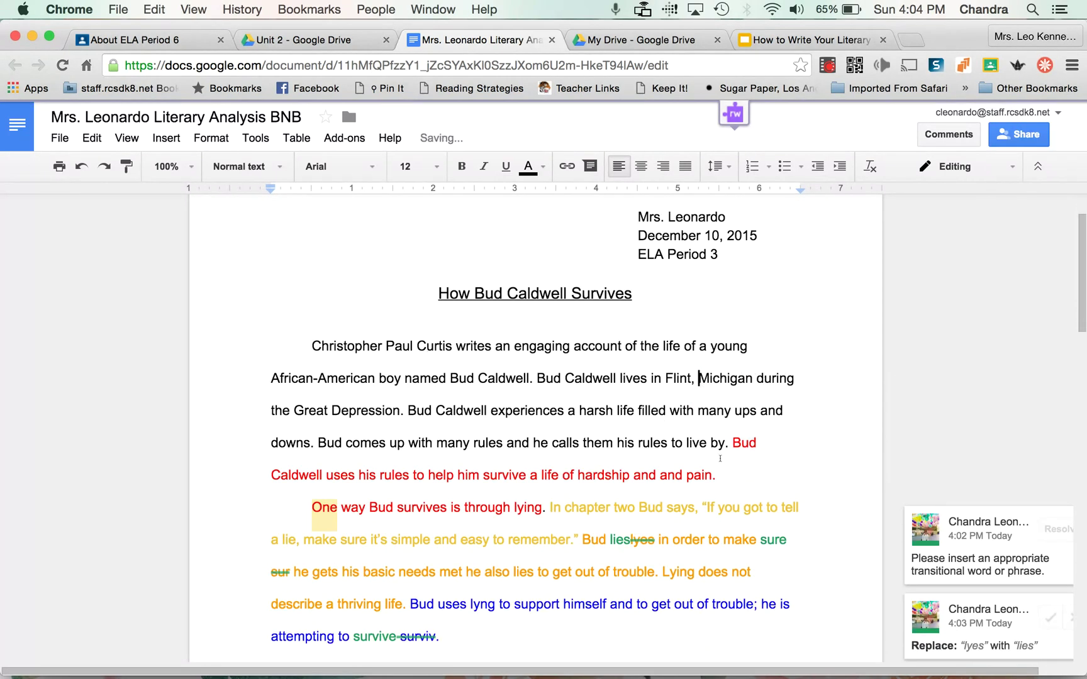
Fix the lying paragraph's text to read 'lies', 'sure' and 'to survive.'.
scroll(413, 398, "down", 2)
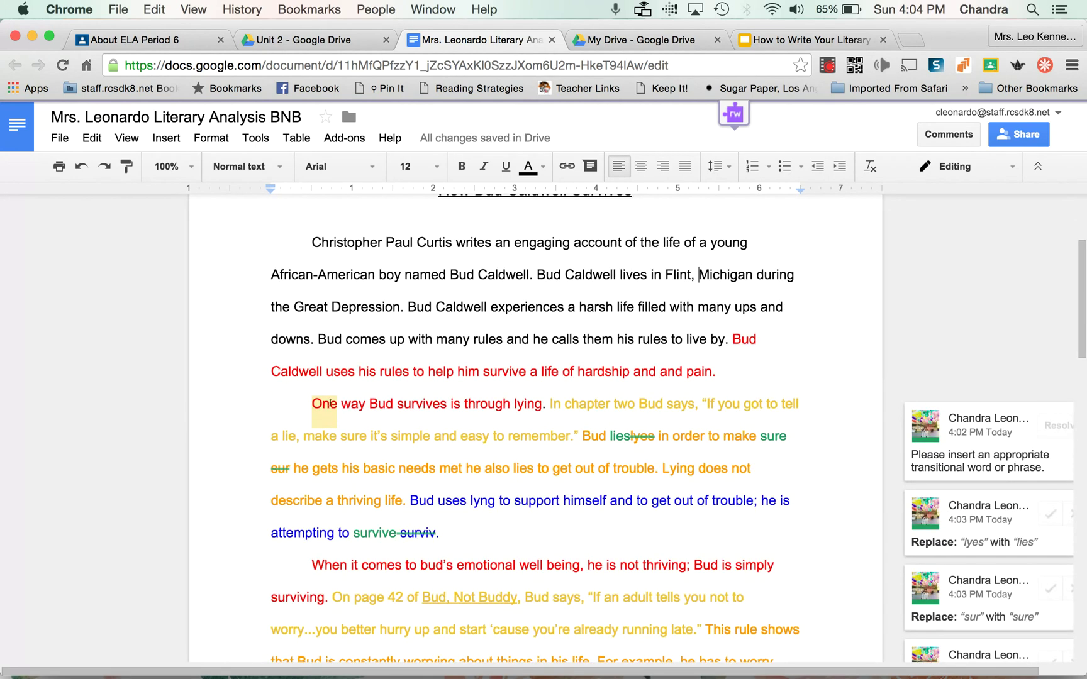
left_click(651, 436)
key("BackSpace")
key("BackSpace")
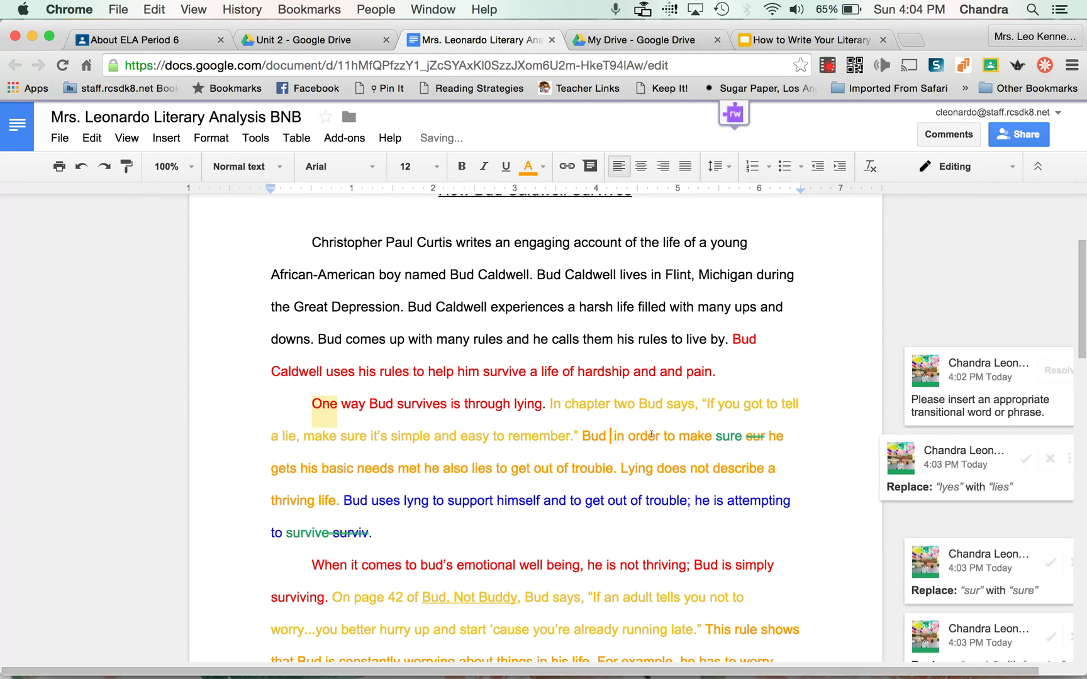
type("s")
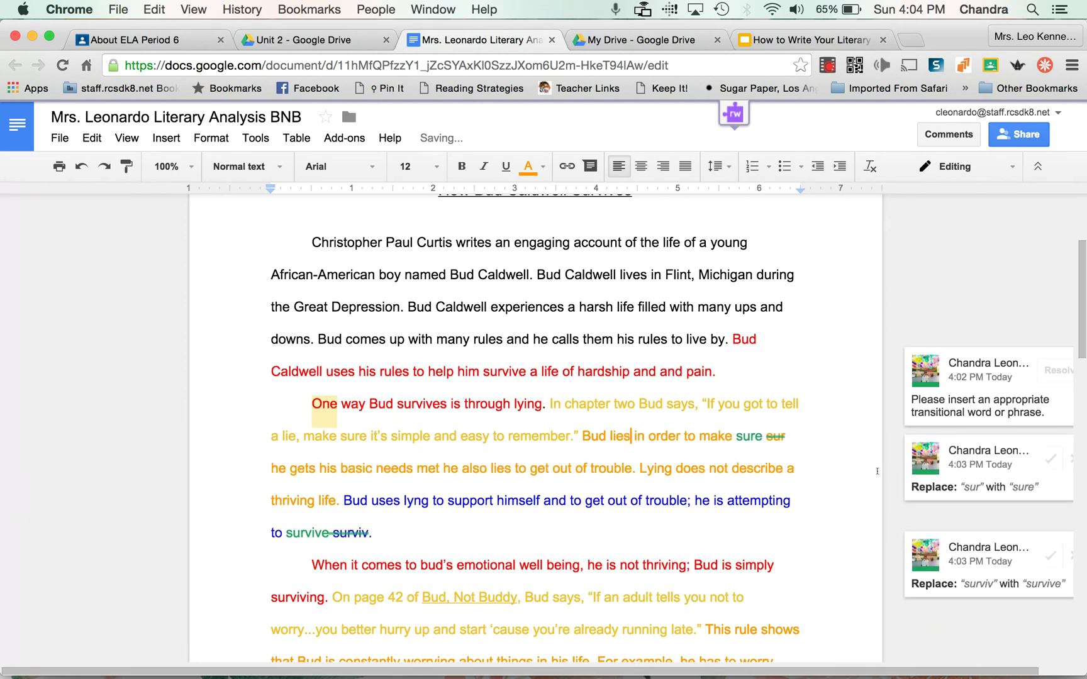
left_click(789, 440)
key("BackSpace")
key("BackSpace")
key("BackSpace")
key("BackSpace")
key("BackSpace")
key("BackSpace")
key("BackSpace")
key("BackSpace")
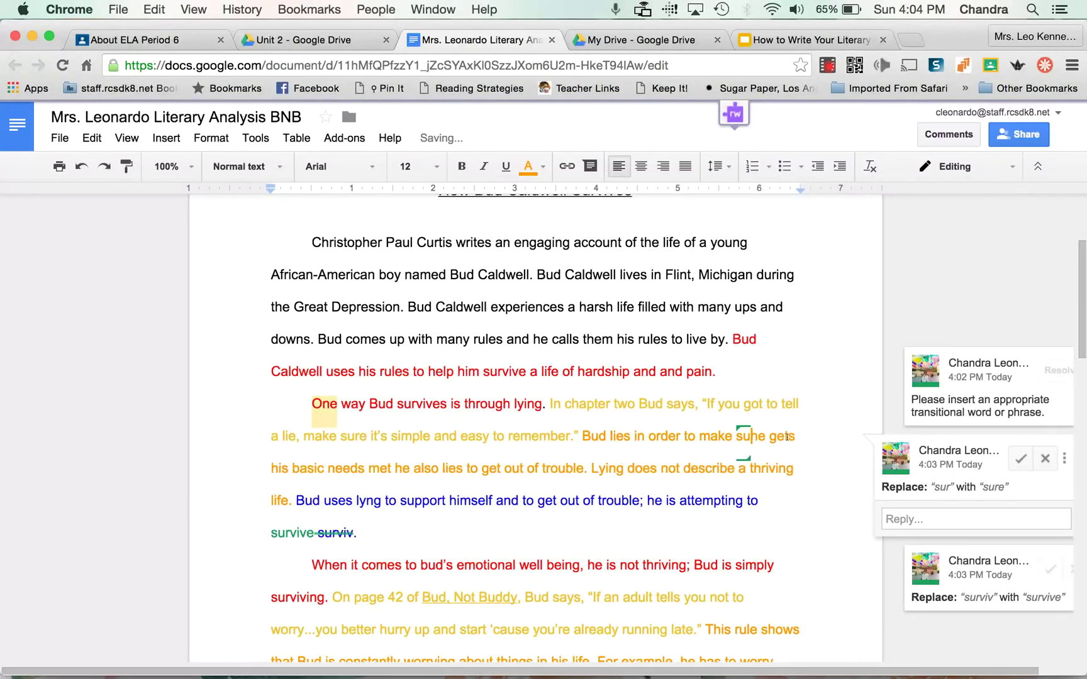
type("sure")
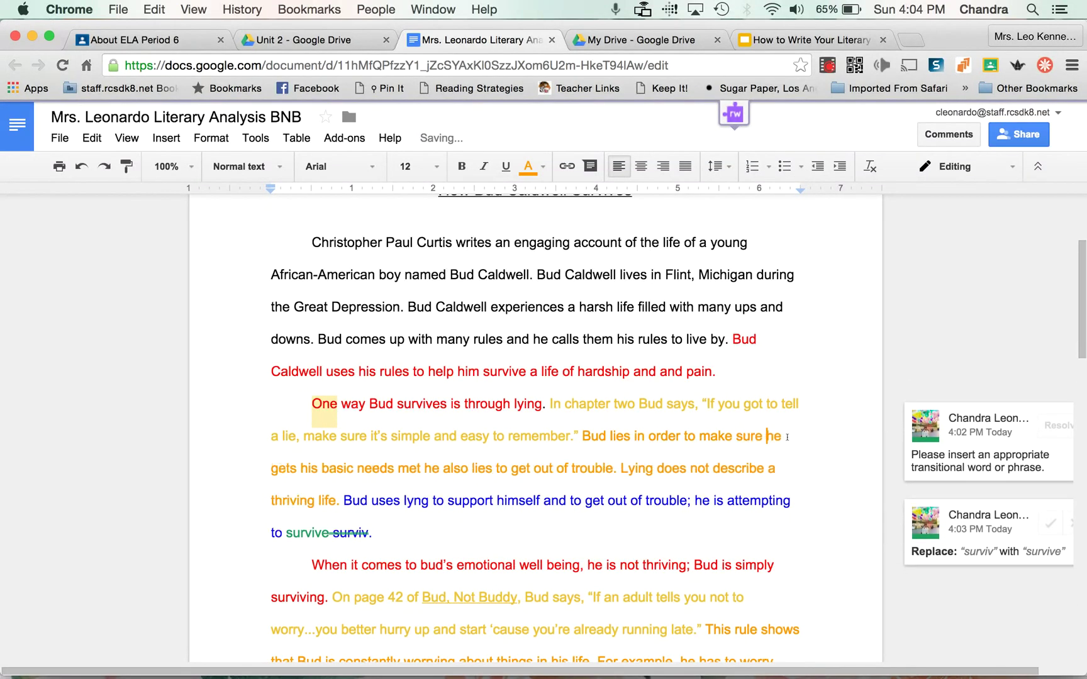
left_click(368, 531)
key("BackSpace")
key("BackSpace")
key("BackSpace")
key("BackSpace")
key("BackSpace")
key("BackSpace")
key("BackSpace")
key("BackSpace")
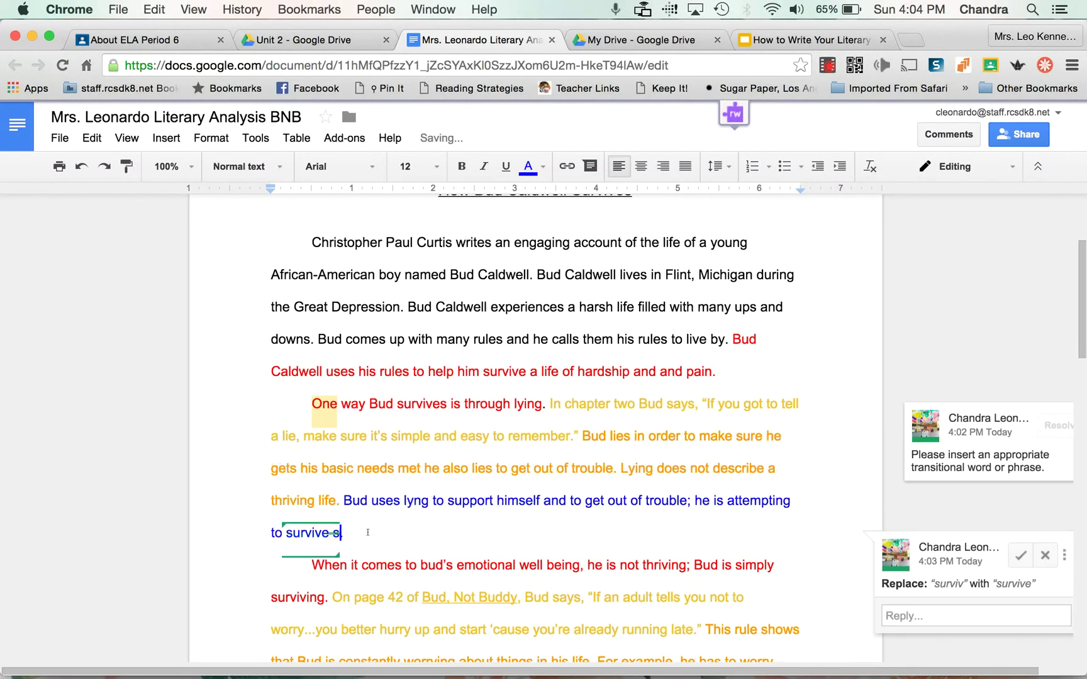
key("BackSpace")
key("BackSpace")
key("BackSpace")
key("BackSpace")
key("BackSpace")
key("BackSpace")
key("BackSpace")
type("sur")
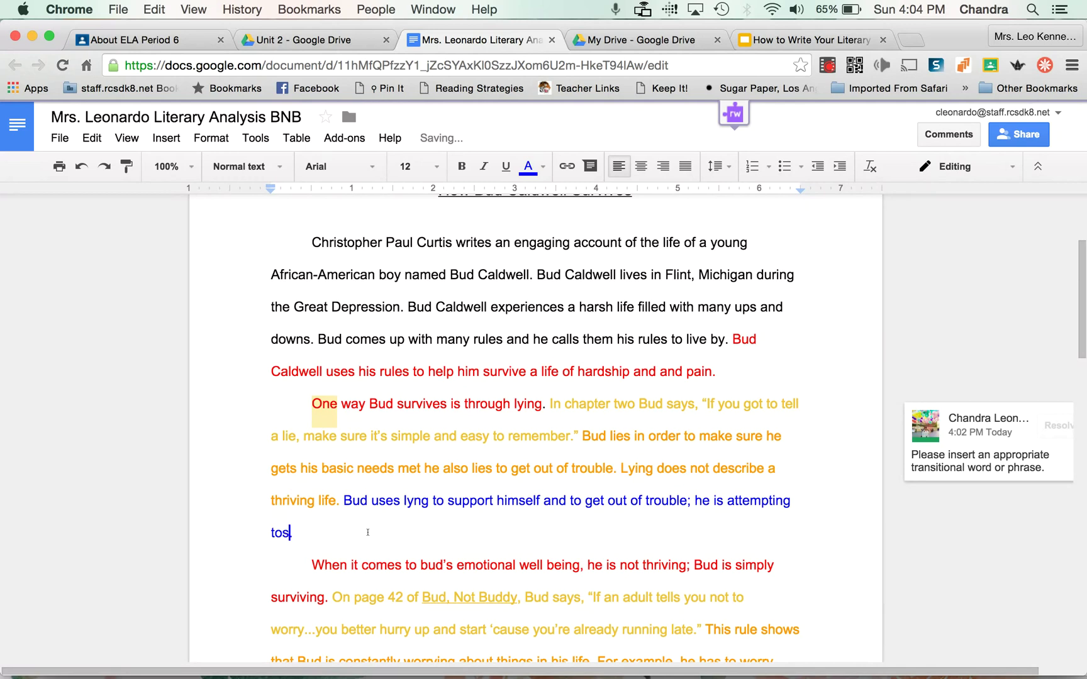
key("BackSpace")
key("BackSpace")
key("BackSpace")
key("BackSpace")
type("o survive.")
key("alt+Up")
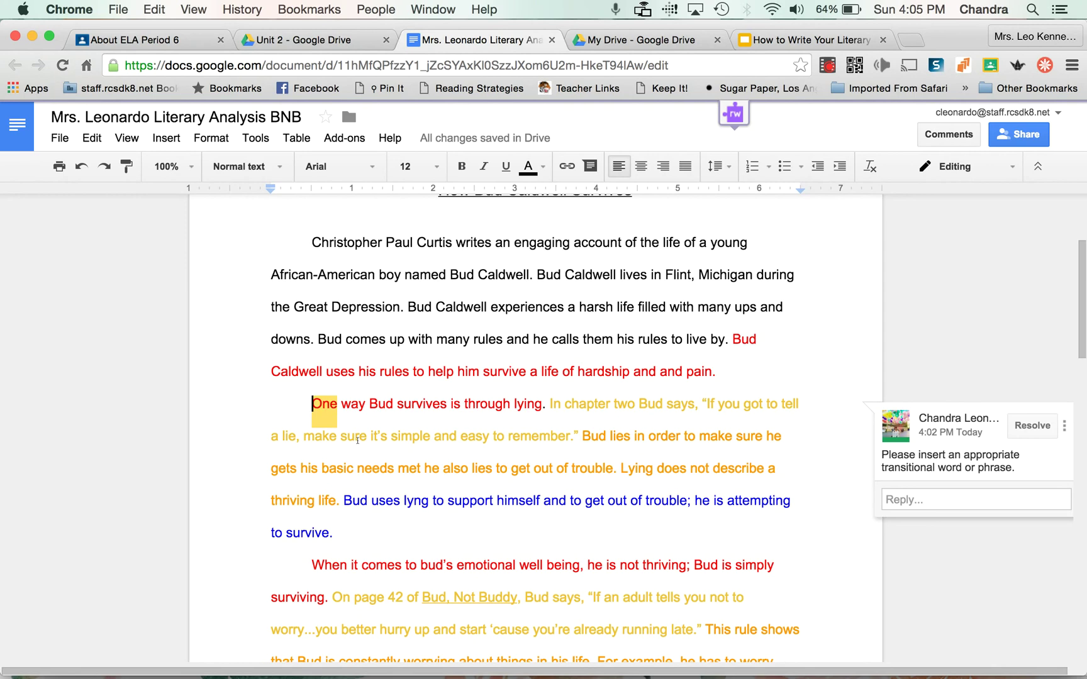
Start the lying paragraph with 'First, one way…' and resolve the transition comment.
type("Fl")
key("BackSpace")
type("irs")
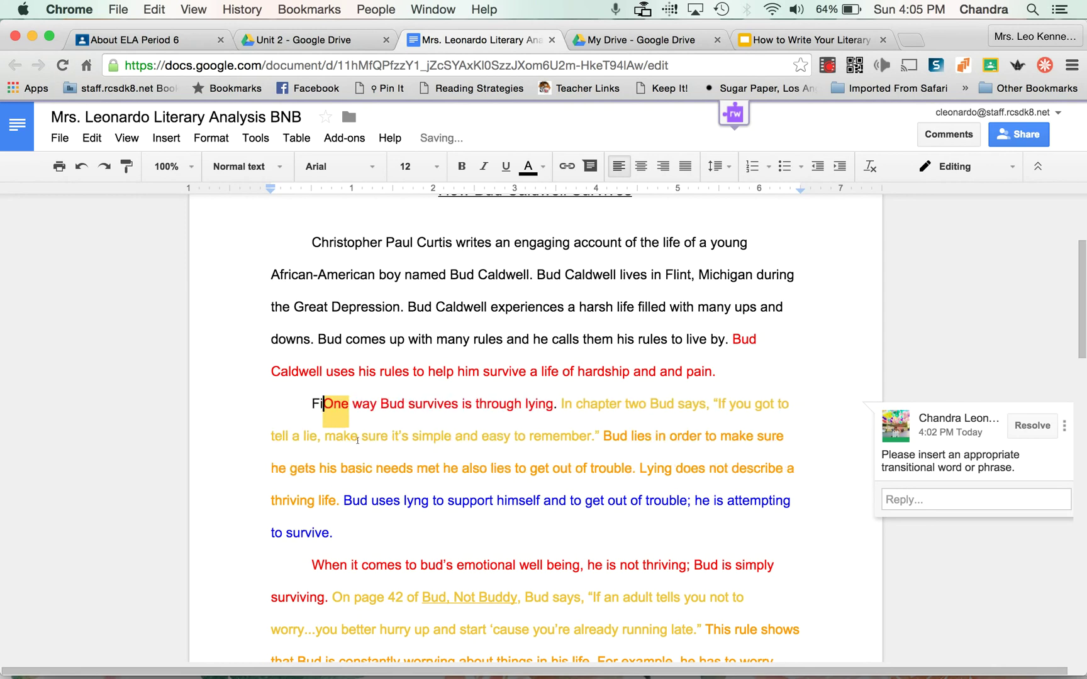
type("t,")
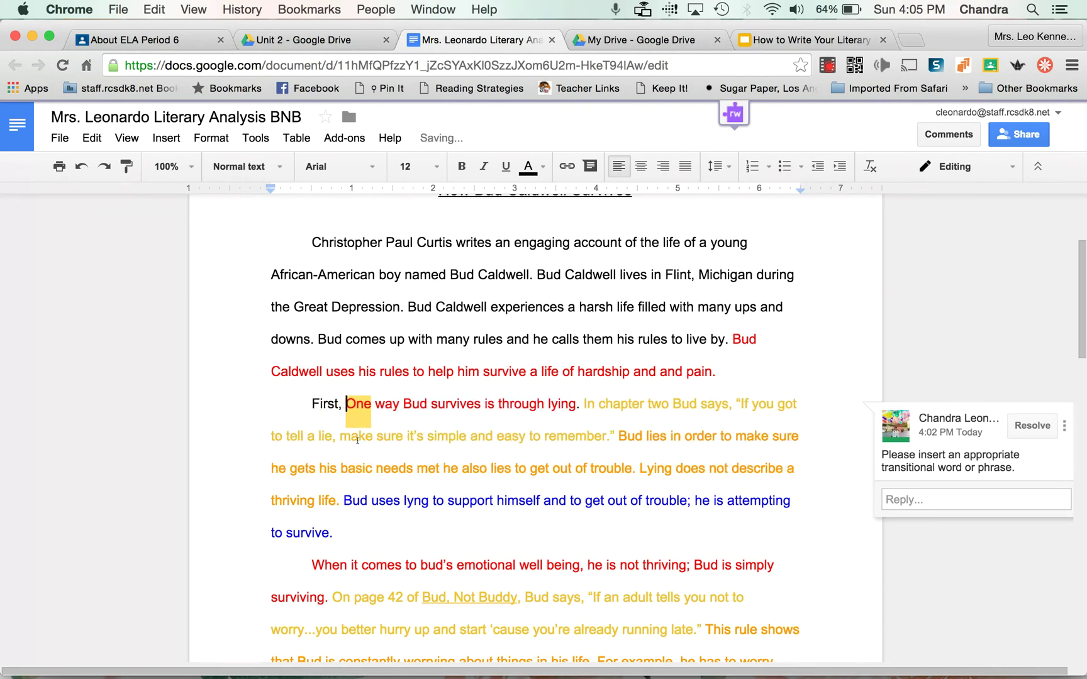
left_click(364, 409)
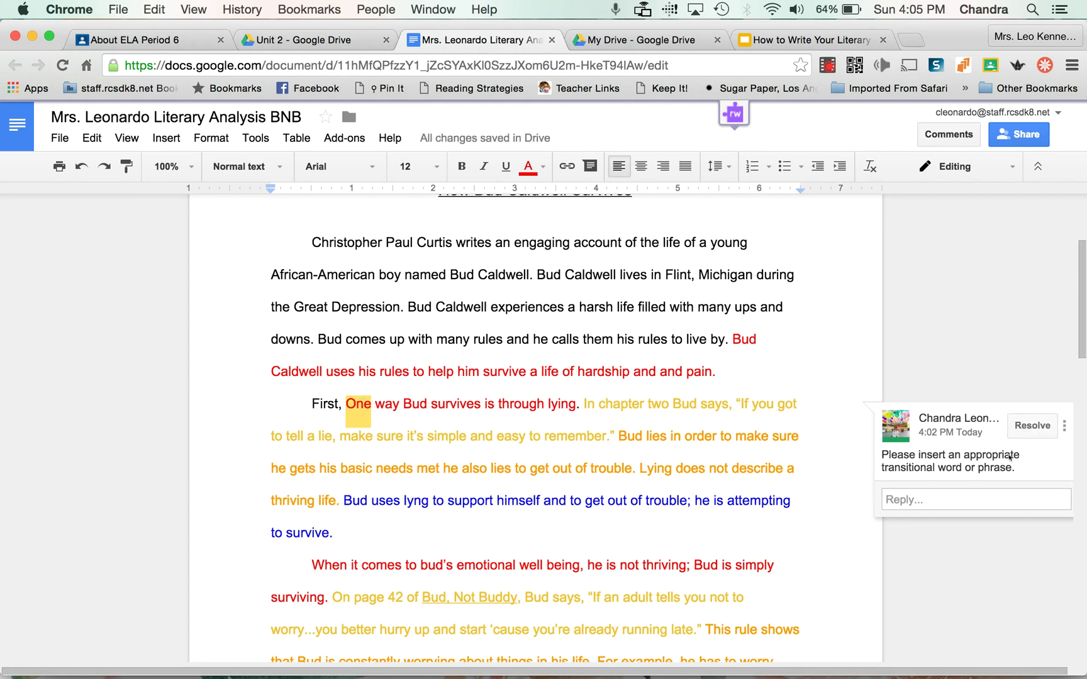
left_click(1024, 428)
key("Left")
key("Left")
key("Delete")
type("o")
left_click(546, 470)
scroll(545, 473, "up", 3)
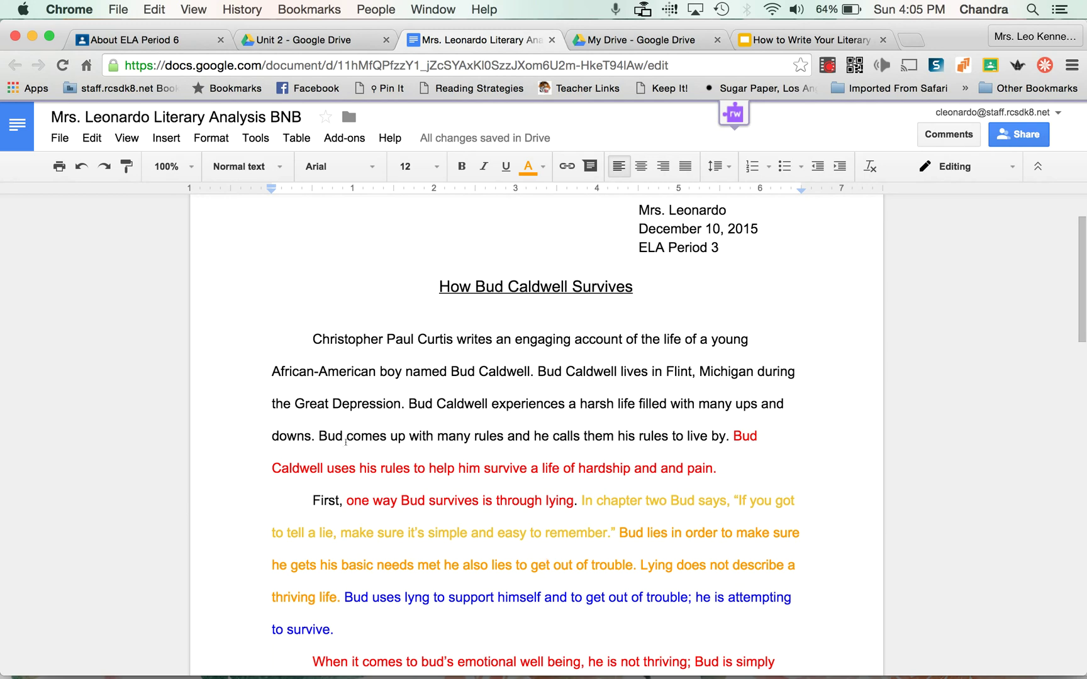
scroll(295, 554, "up", 2)
scroll(329, 484, "up", 1)
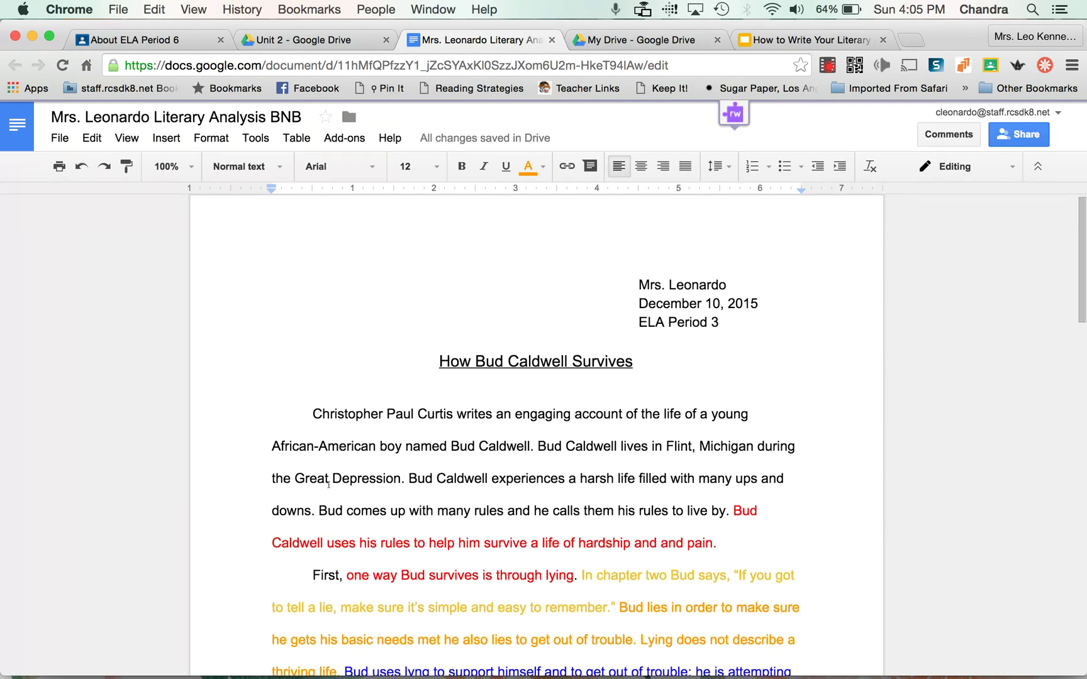
scroll(329, 484, "down", 3)
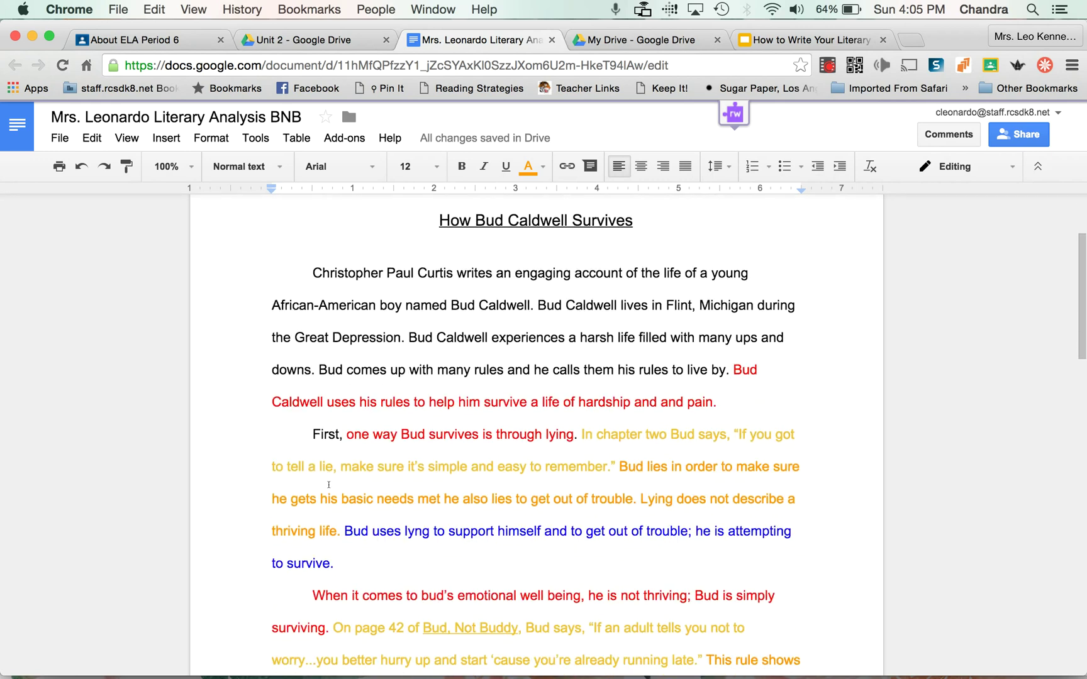
scroll(329, 484, "down", 10)
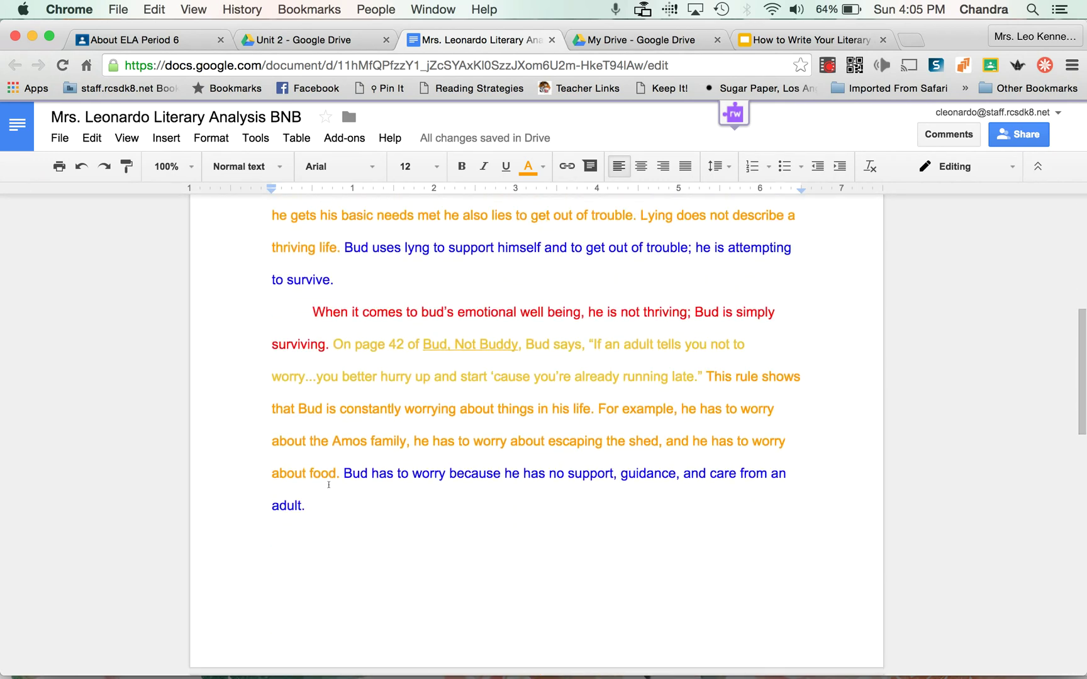
scroll(328, 484, "up", 8)
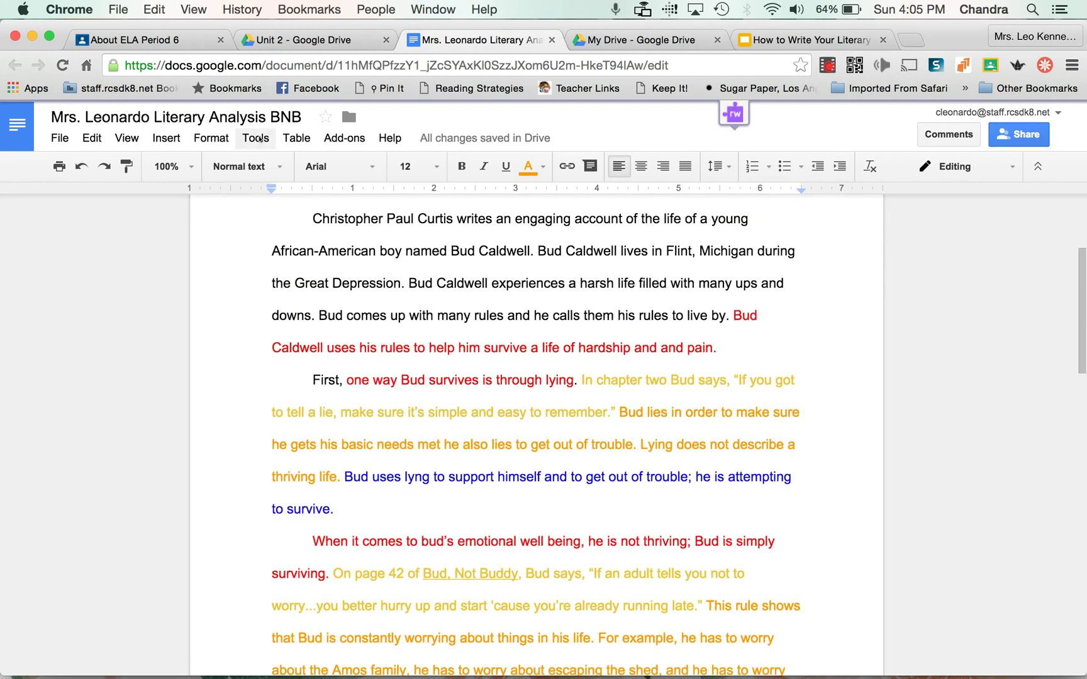
left_click(255, 138)
left_click(267, 167)
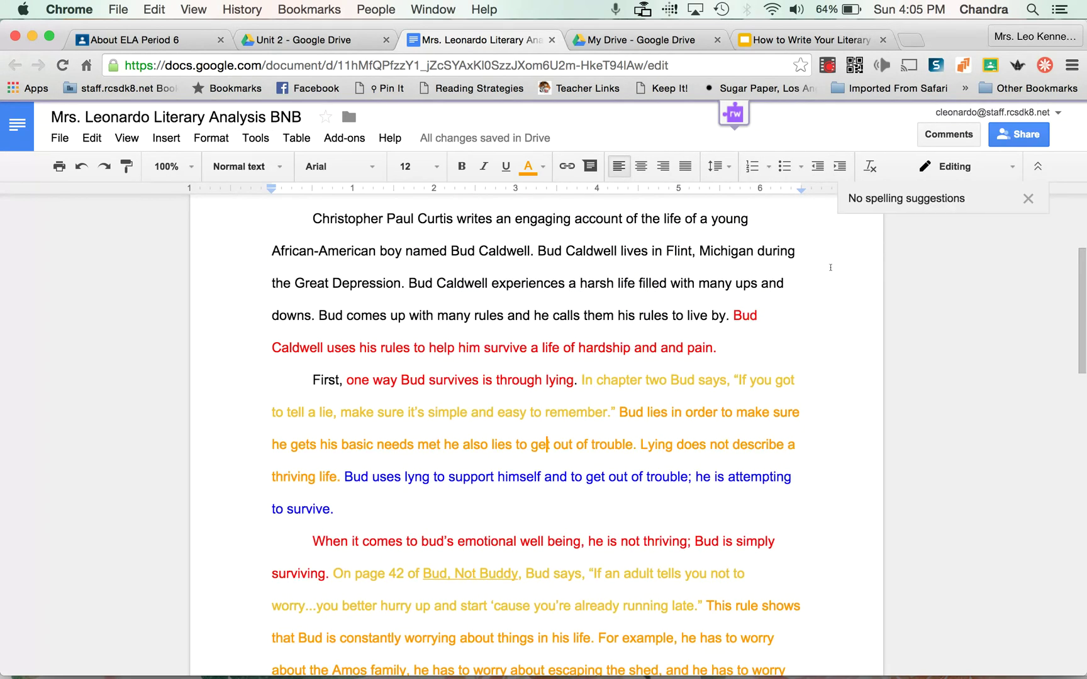
left_click(1029, 199)
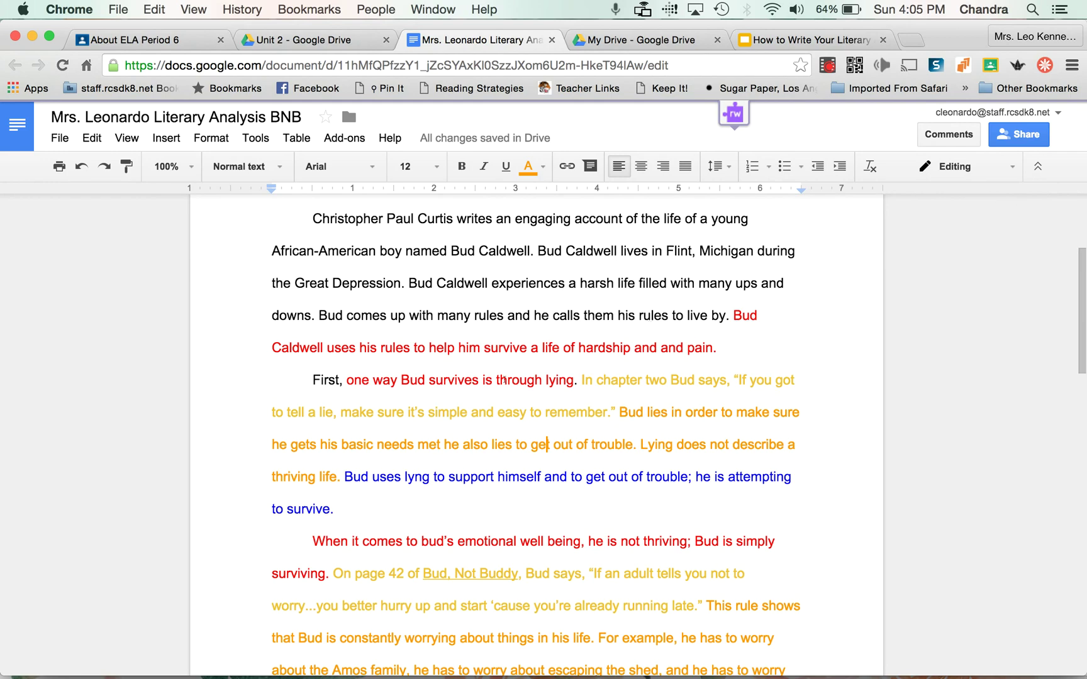
scroll(470, 396, "down", 20)
scroll(470, 396, "up", 20)
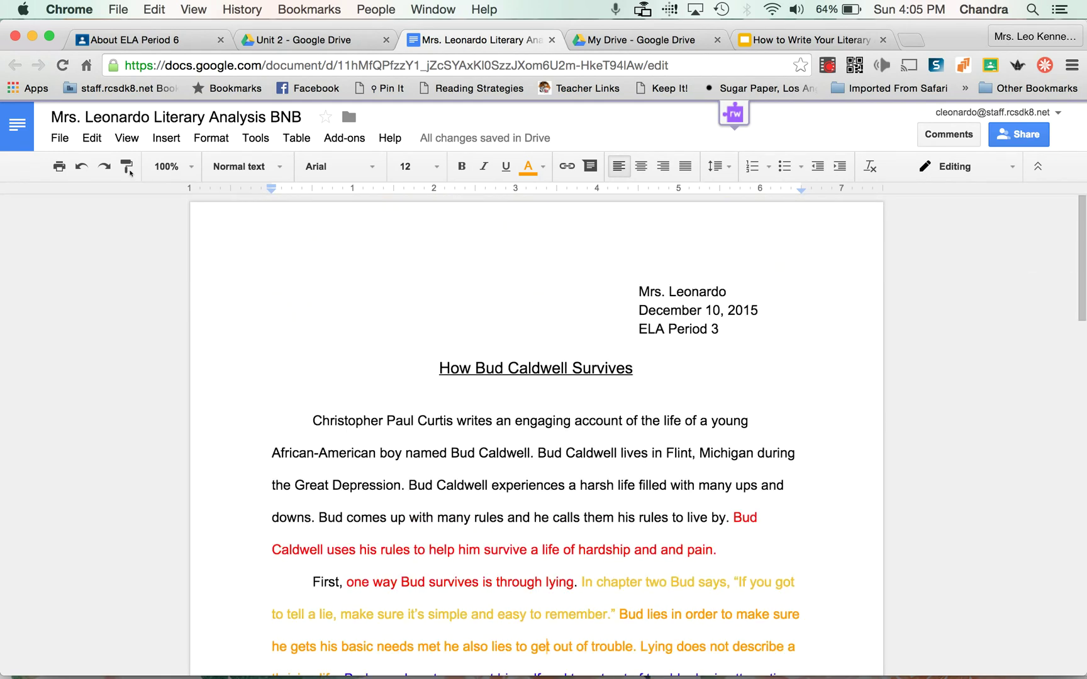
Select all the essay text and set its text colour to black.
left_click(89, 137)
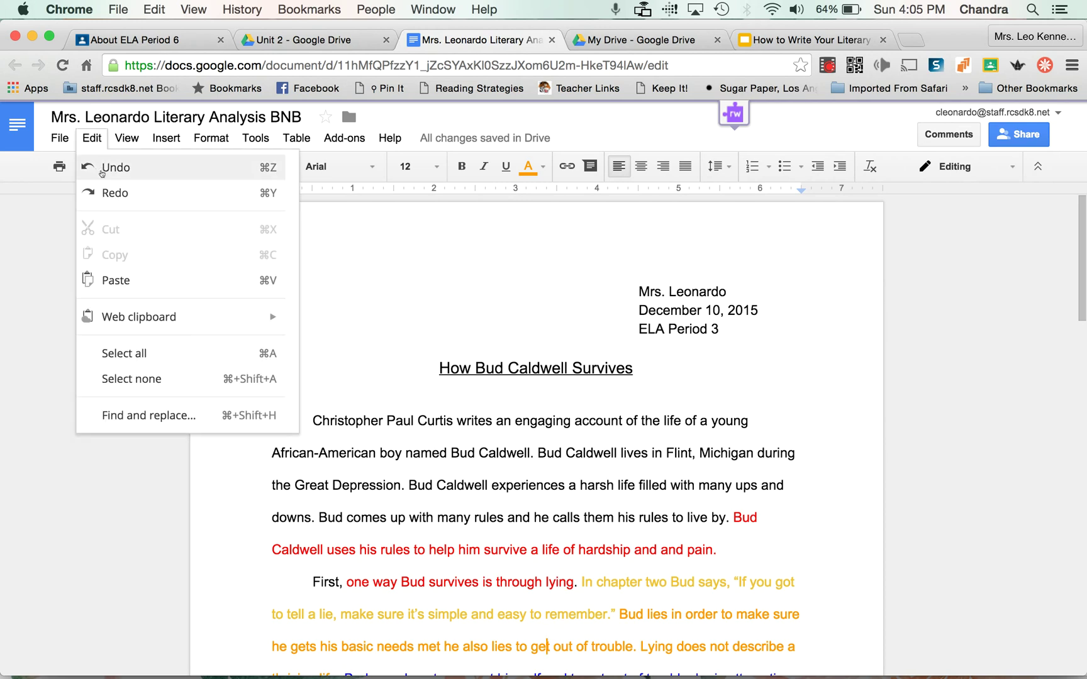
left_click(124, 353)
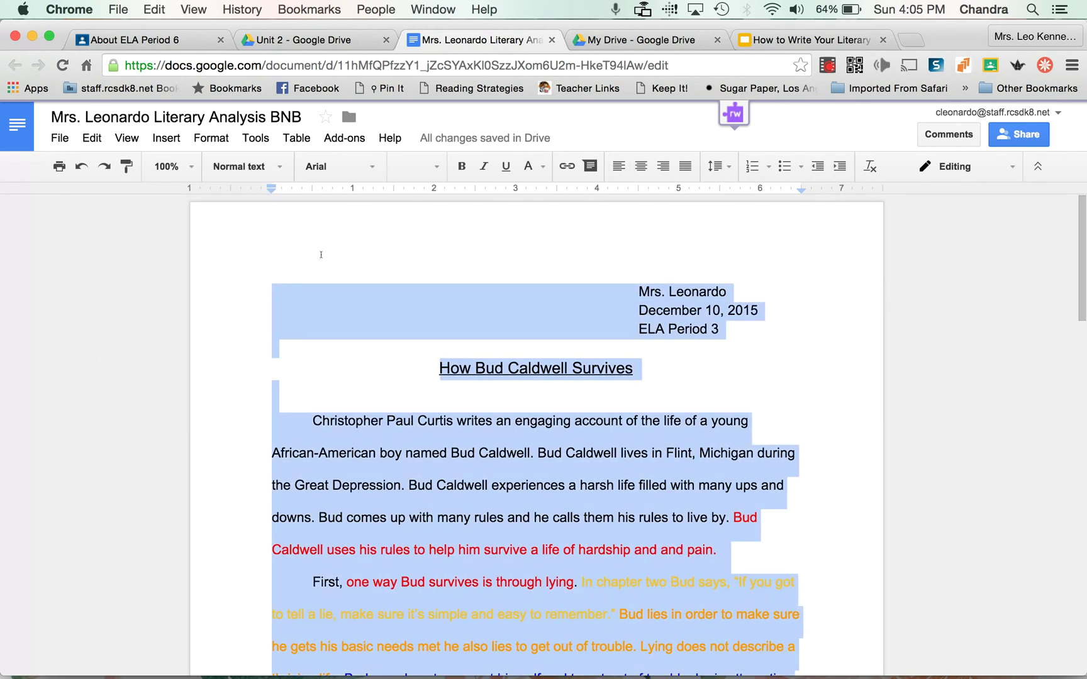
left_click(413, 167)
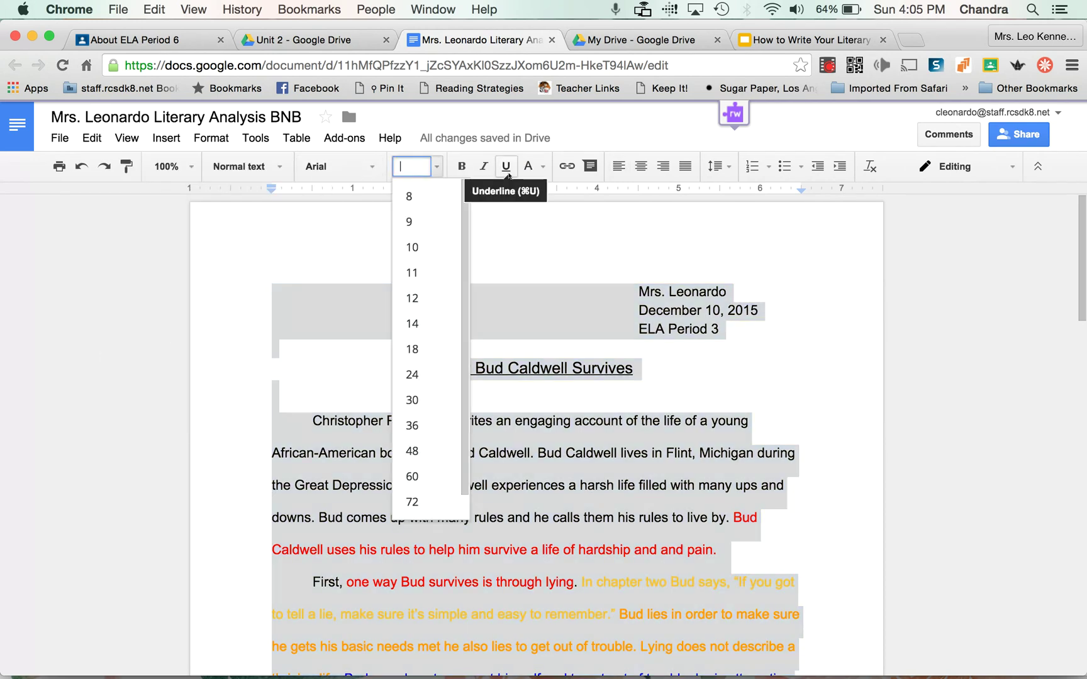
left_click(535, 167)
left_click(536, 230)
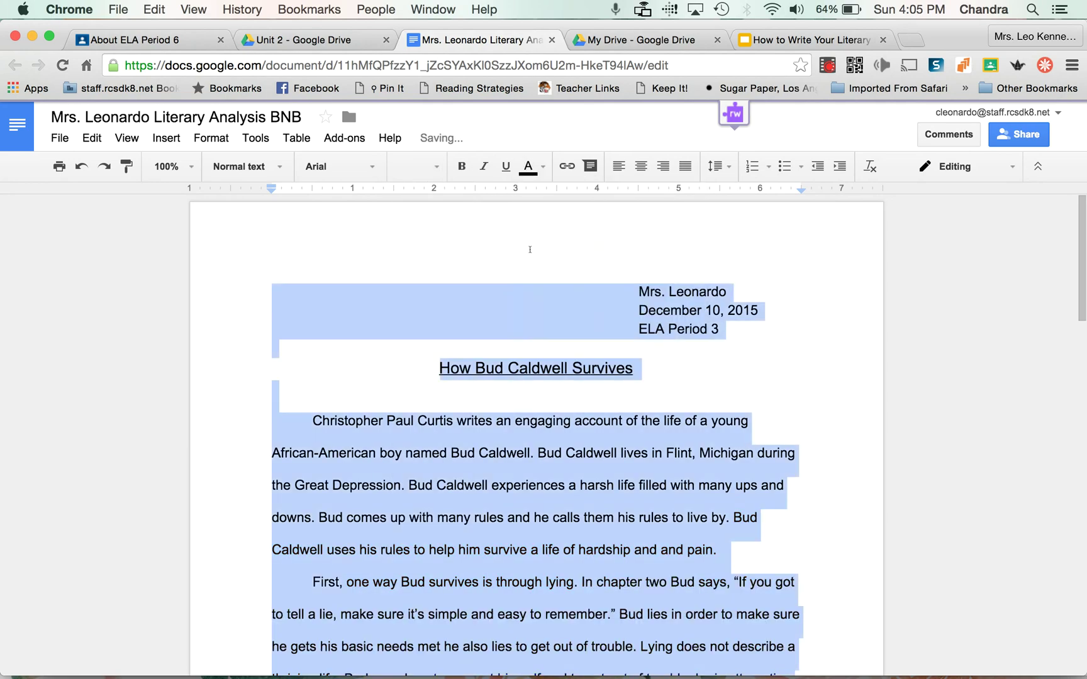
left_click(491, 411)
scroll(492, 410, "down", 20)
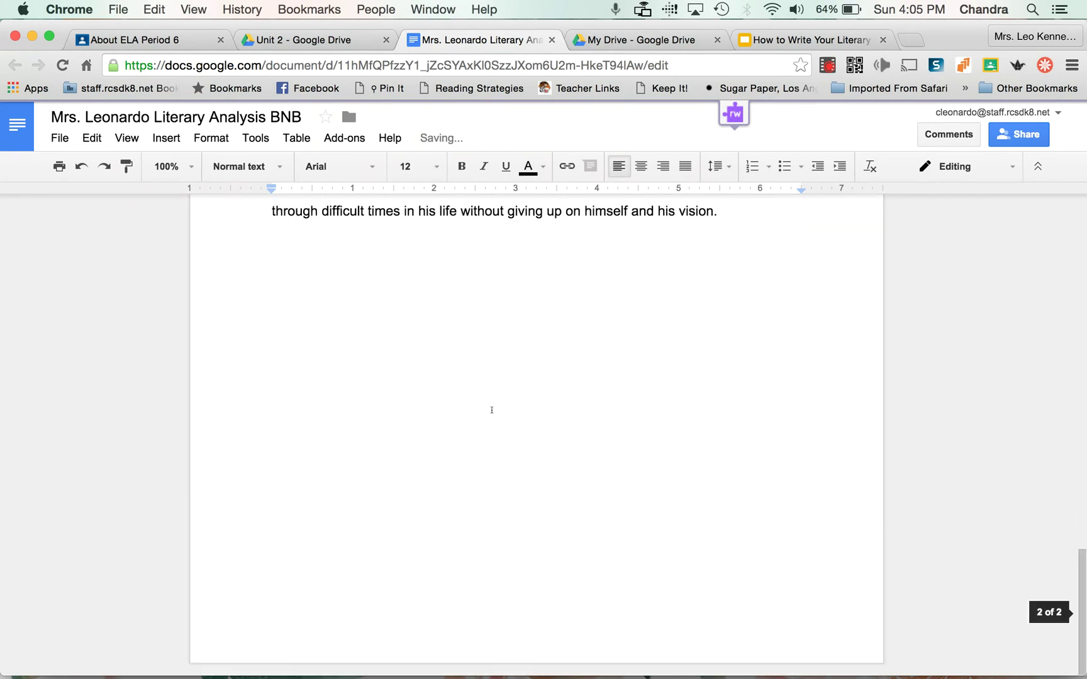
scroll(492, 410, "up", 15)
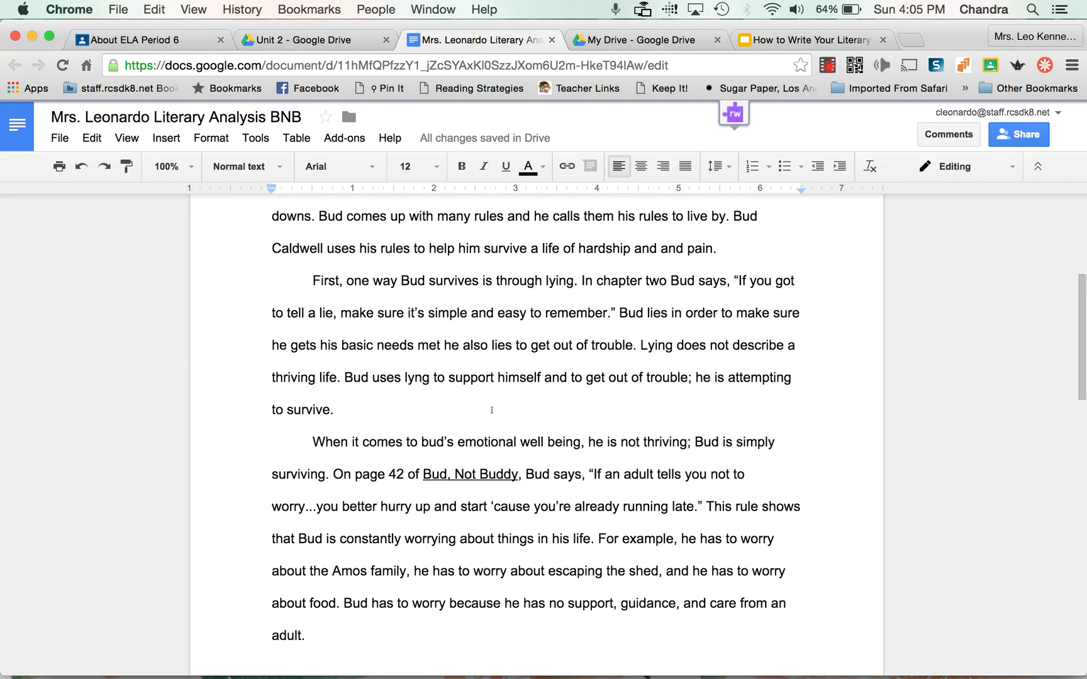
scroll(492, 410, "up", 8)
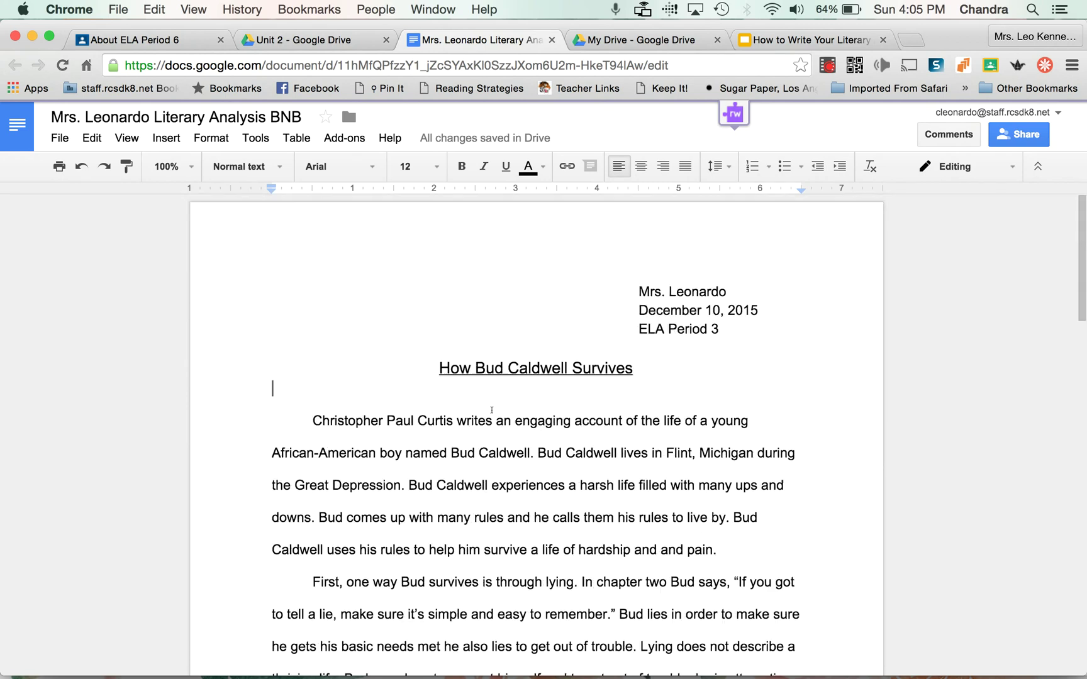